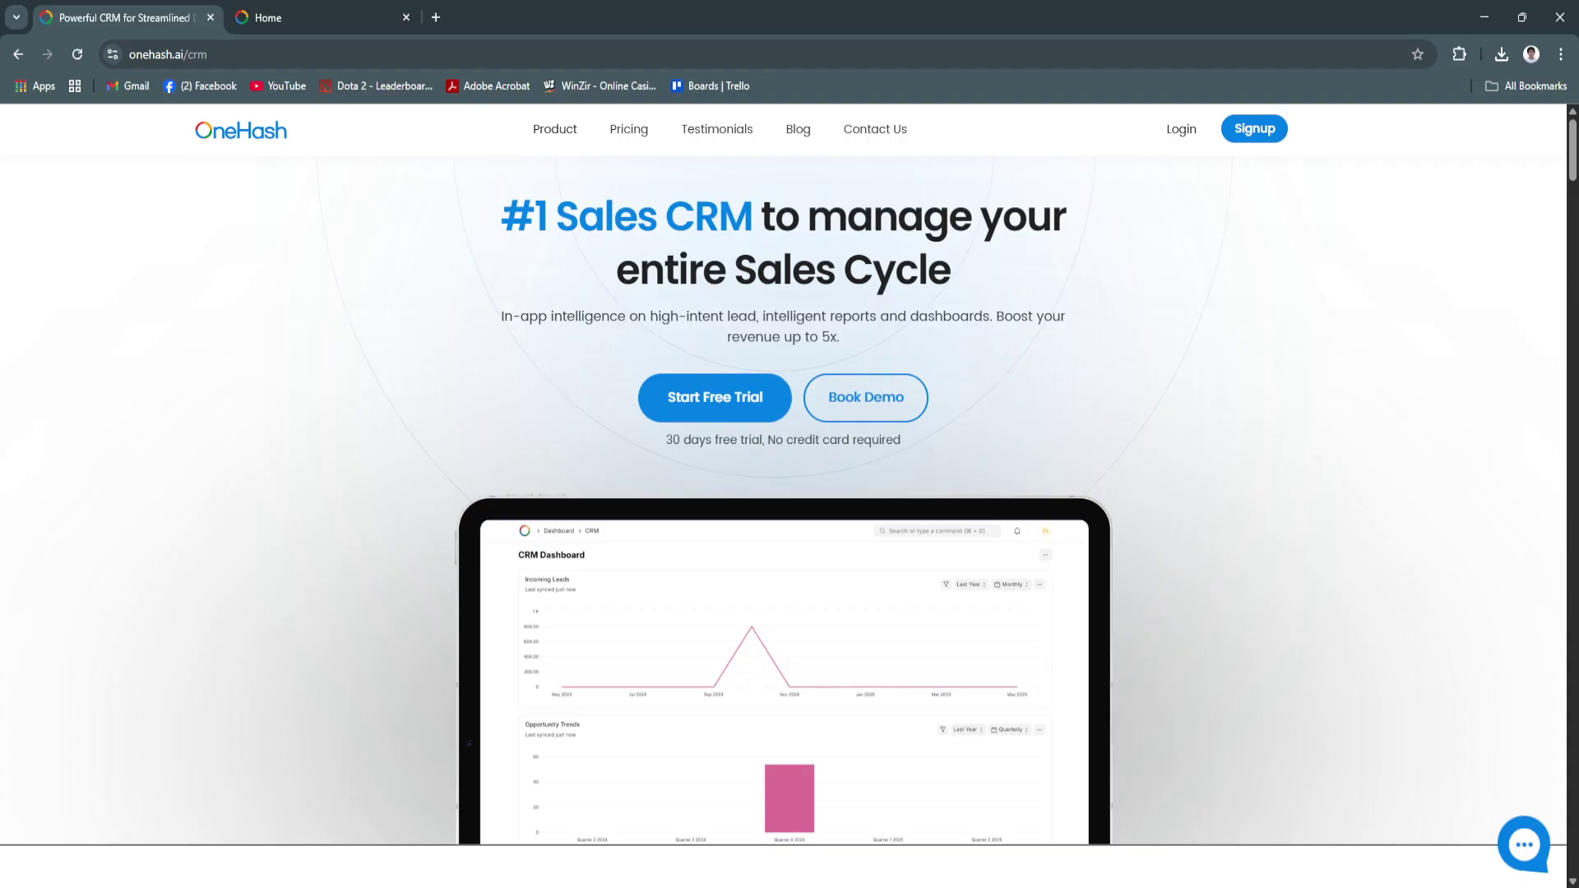
Switch to the OneHash account's Home workspace and look over its onboarding tasks, shortcuts, and Reports & Masters
scroll(789, 493, down, 10)
click(321, 17)
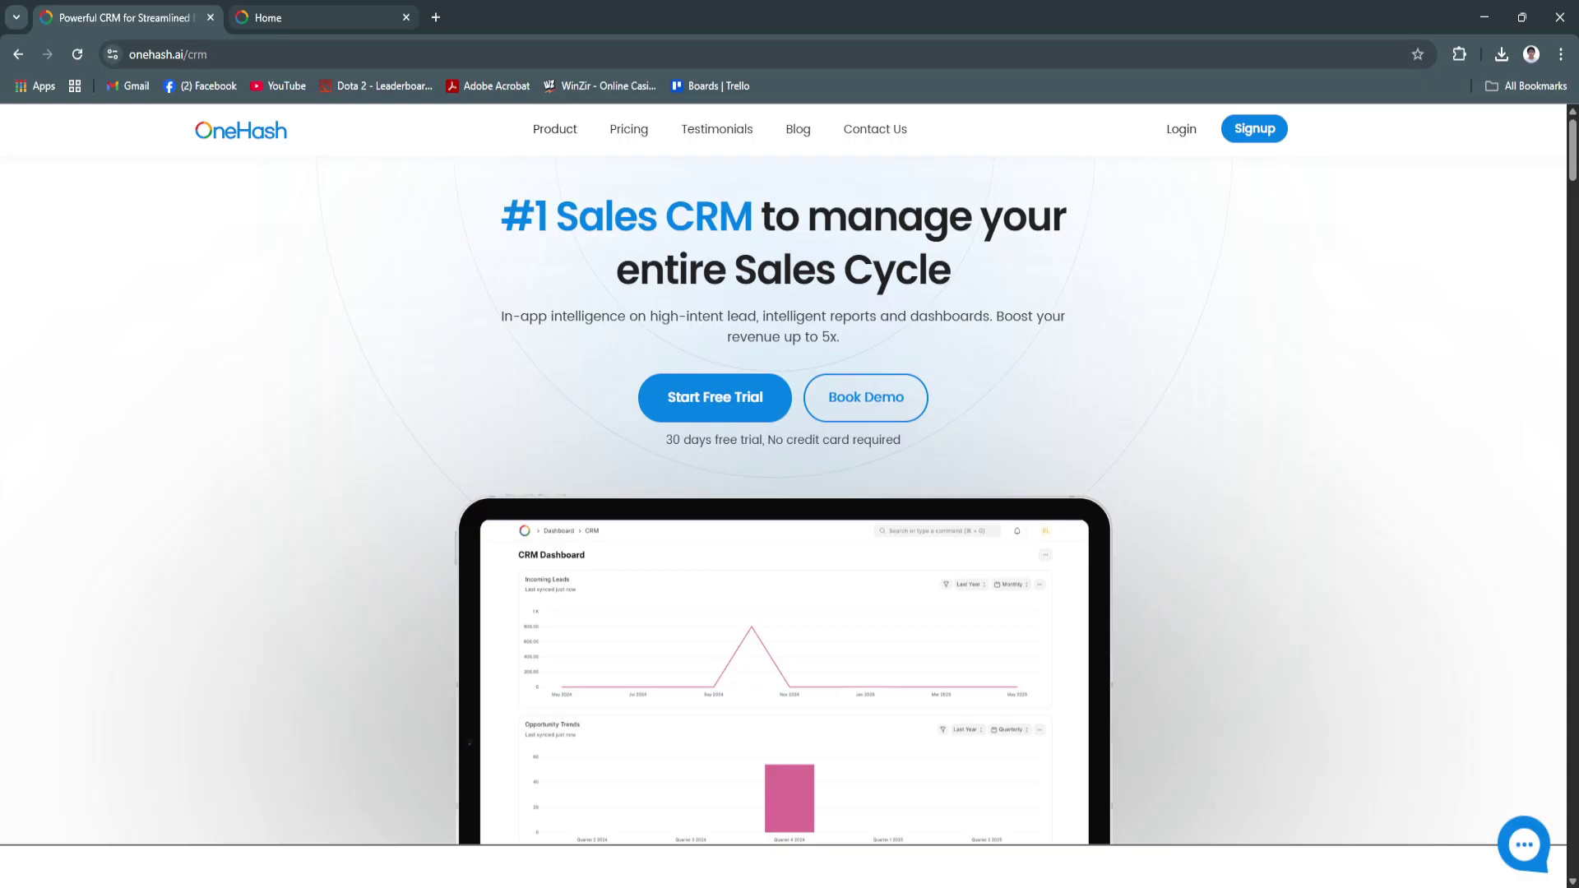
click(321, 17)
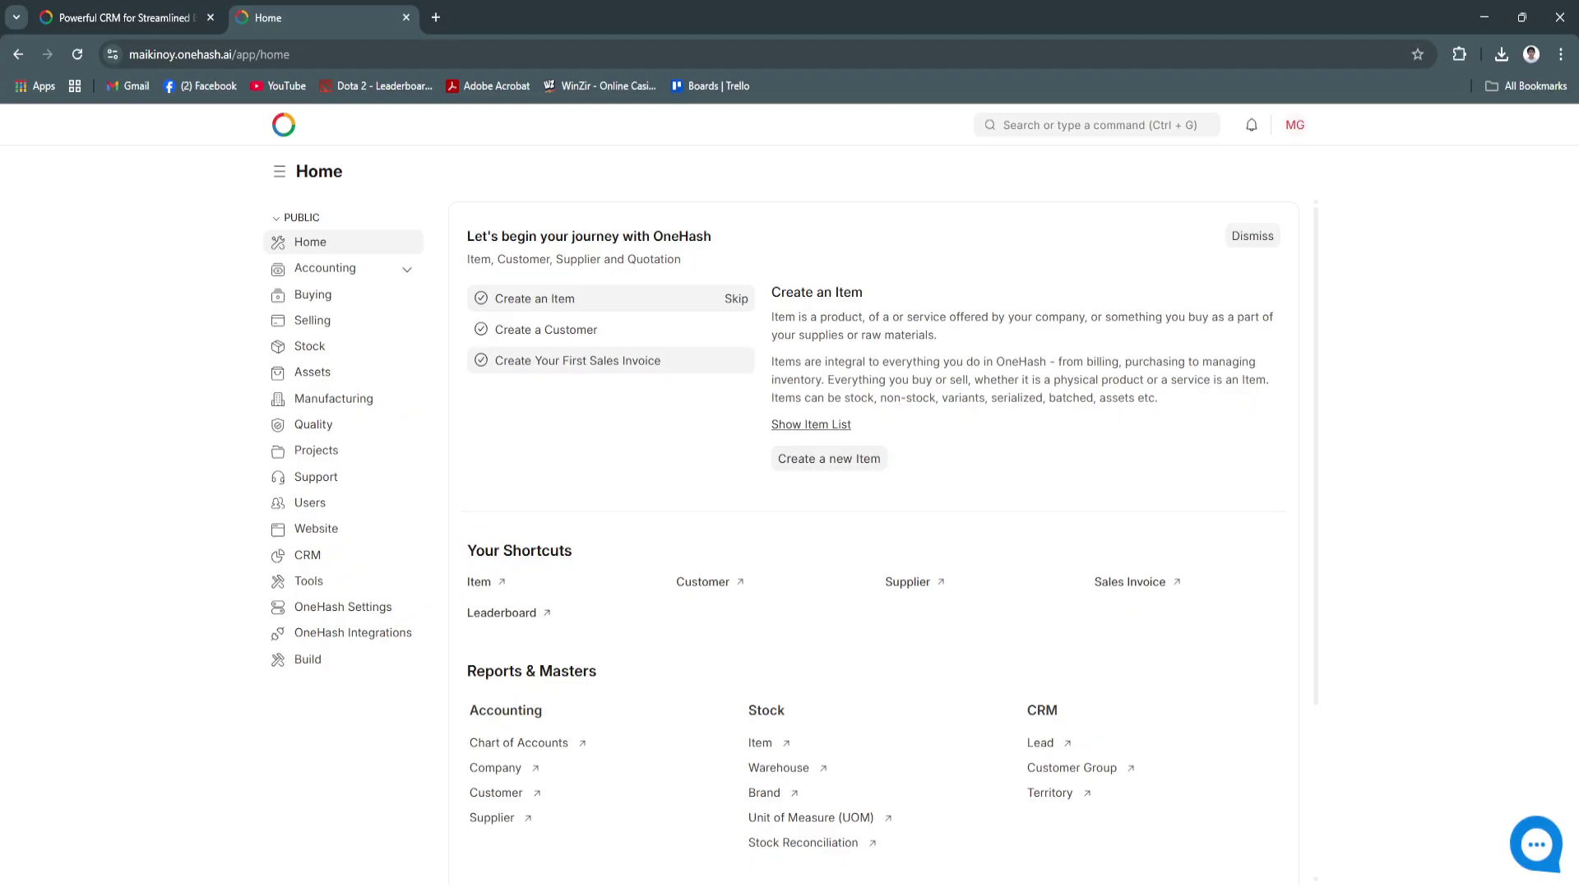
scroll(871, 493, down, 3)
scroll(872, 494, up, 3)
scroll(872, 534, down, 3)
scroll(872, 535, up, 1)
scroll(871, 535, up, 2)
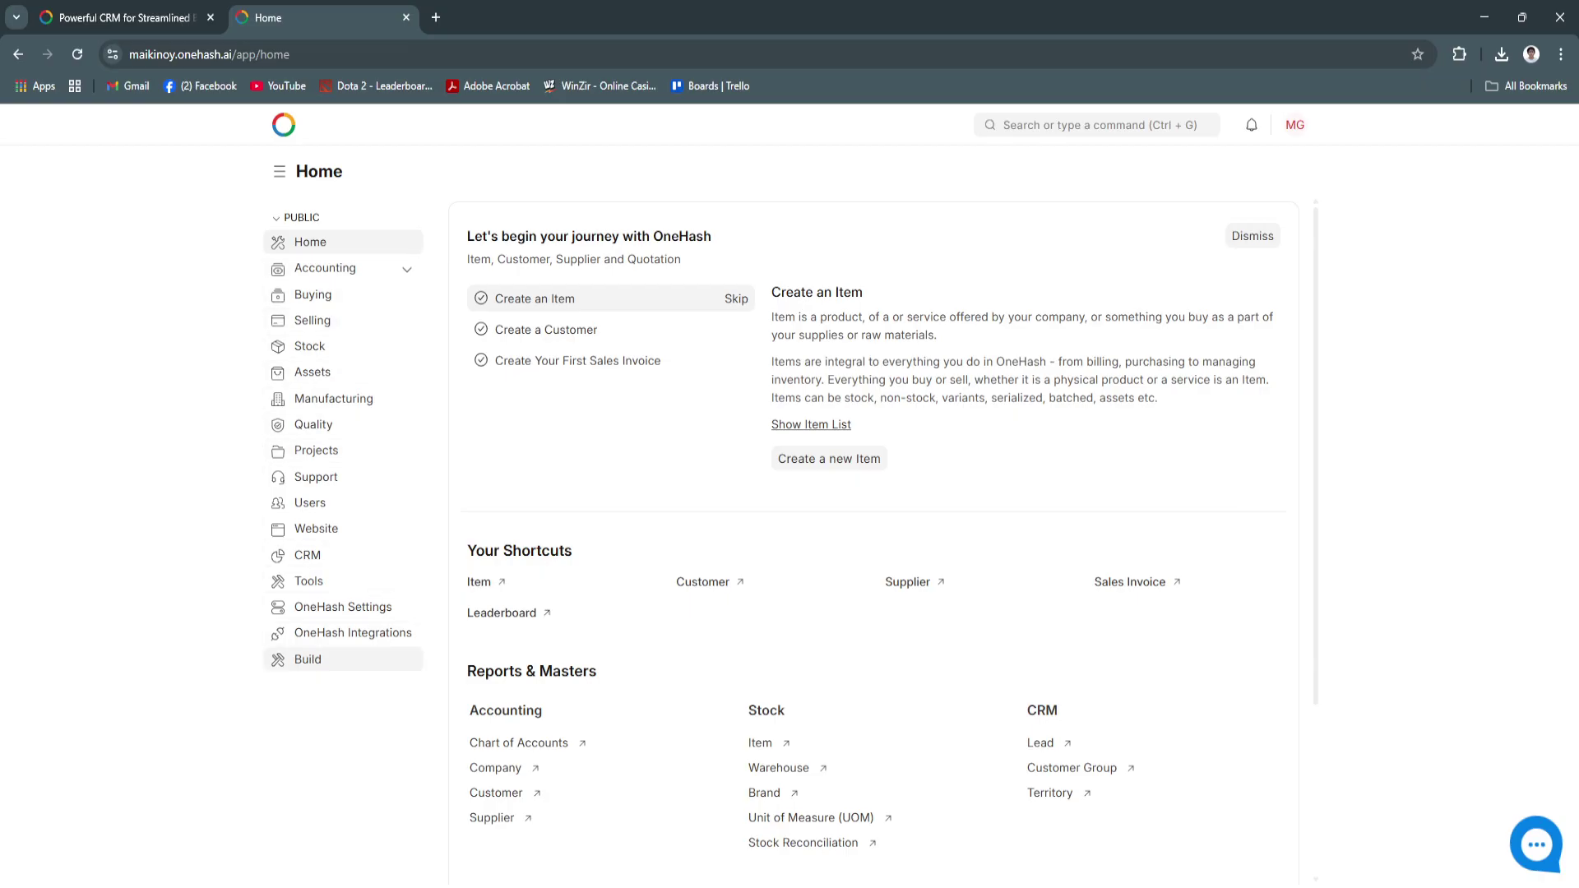
Look through the Accounting and Buying modules, closing any message and examining Buying's shortcuts and Reports & Masters
click(325, 268)
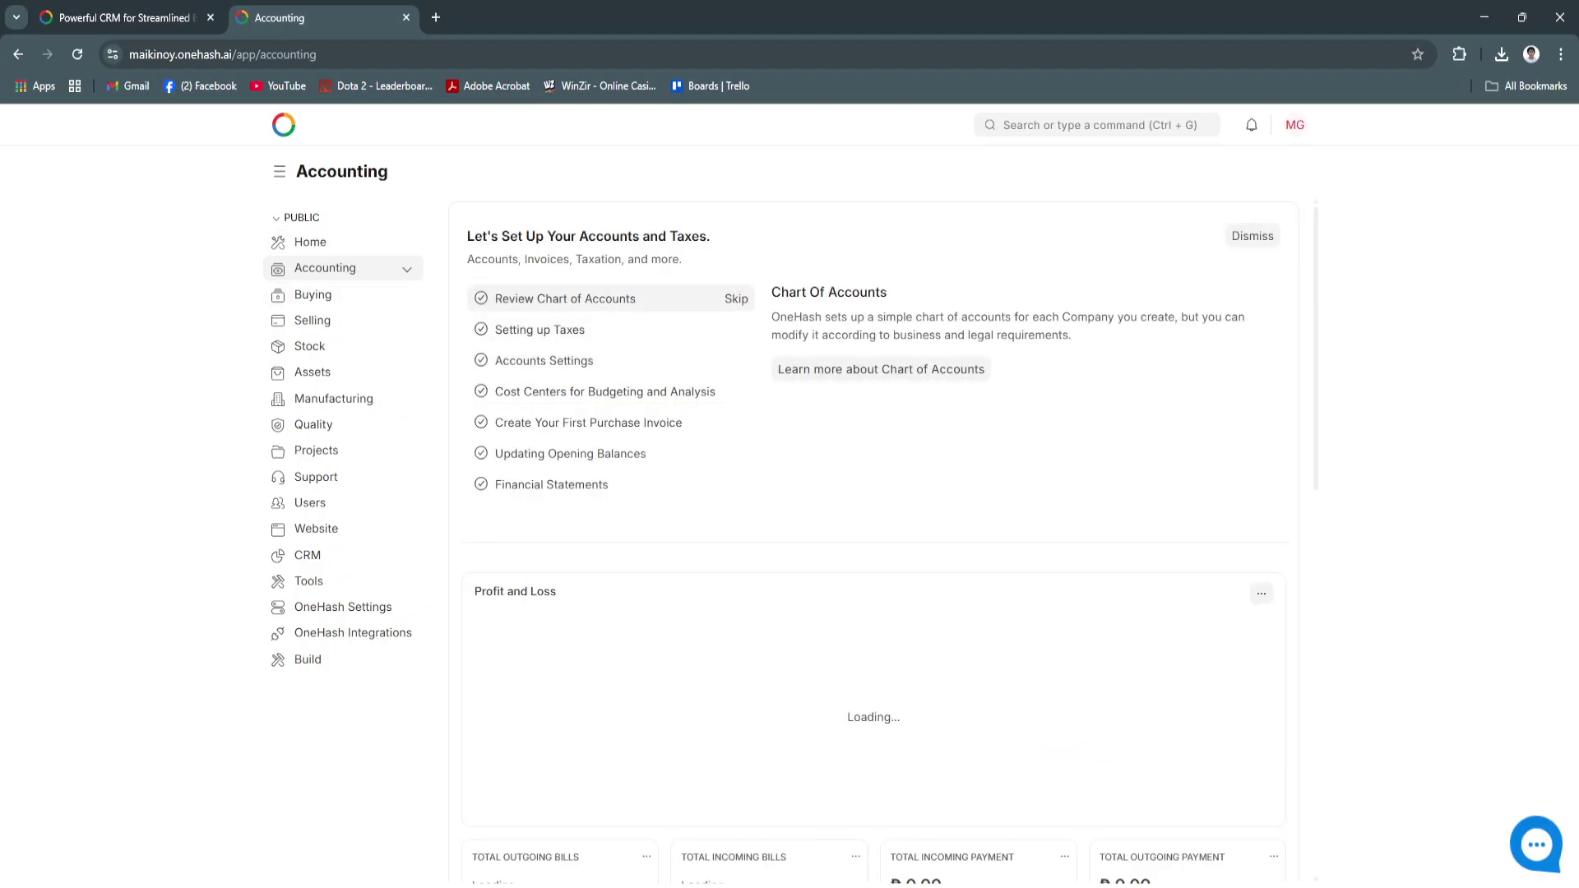
key(Escape)
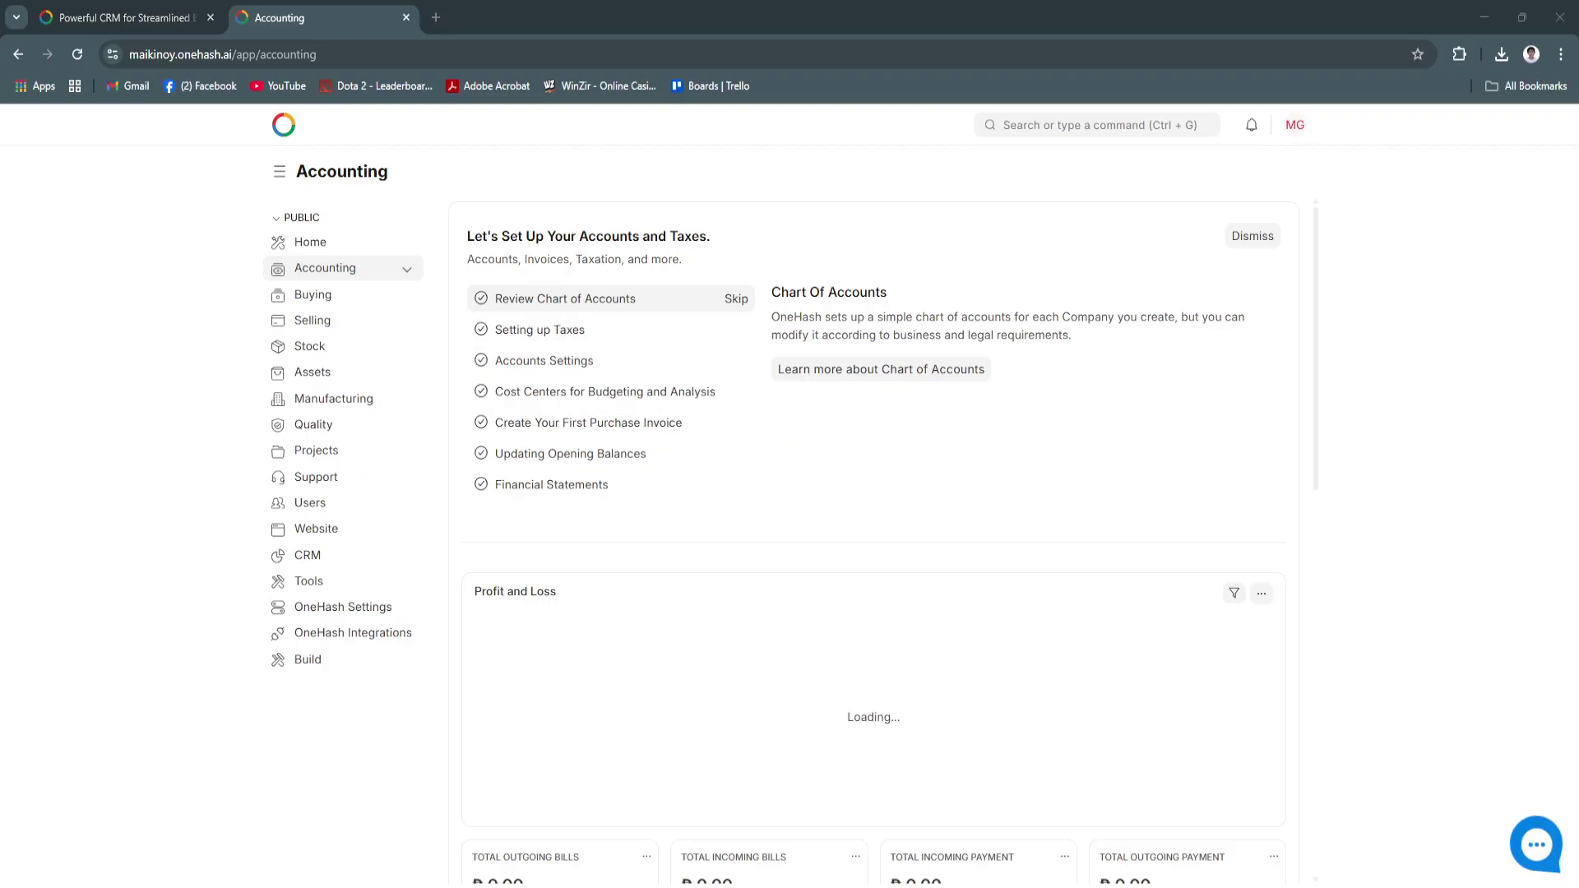
click(312, 295)
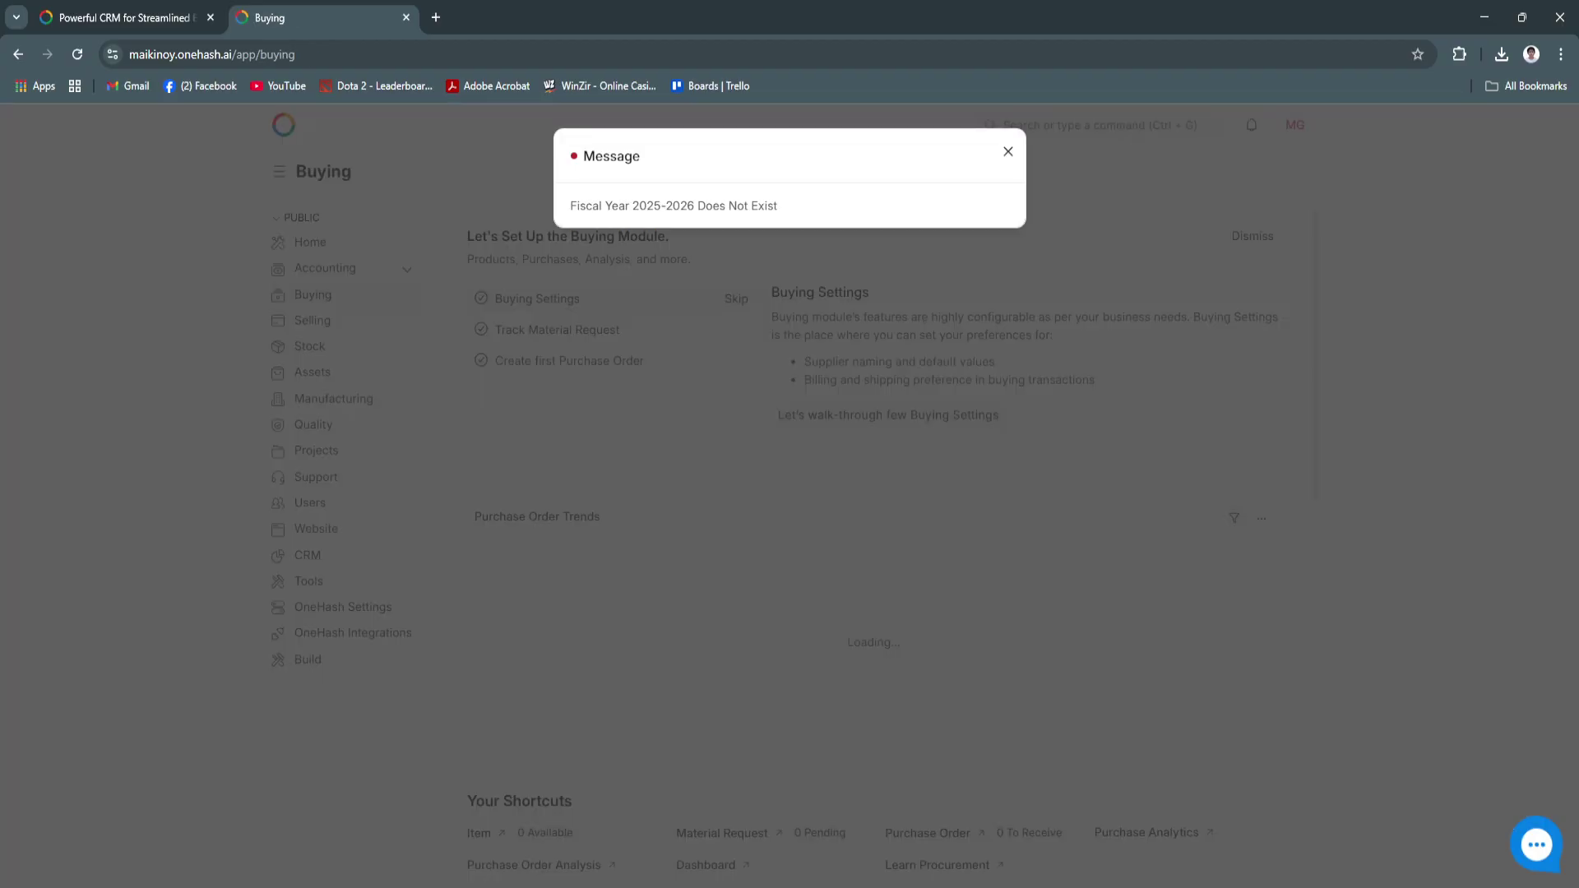
key(Escape)
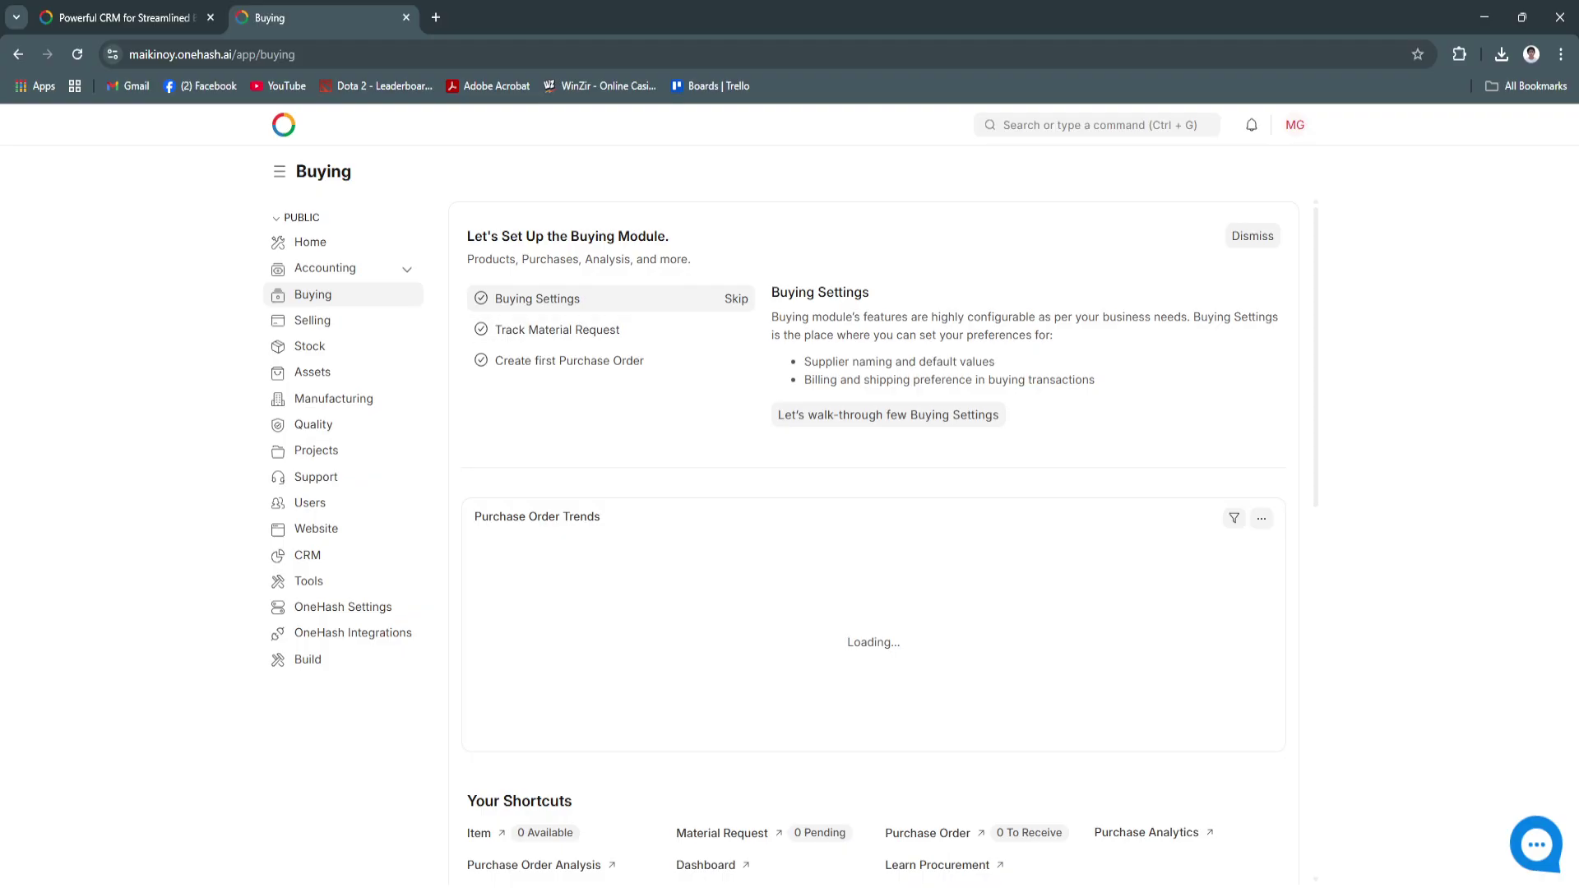
scroll(873, 542, down, 2)
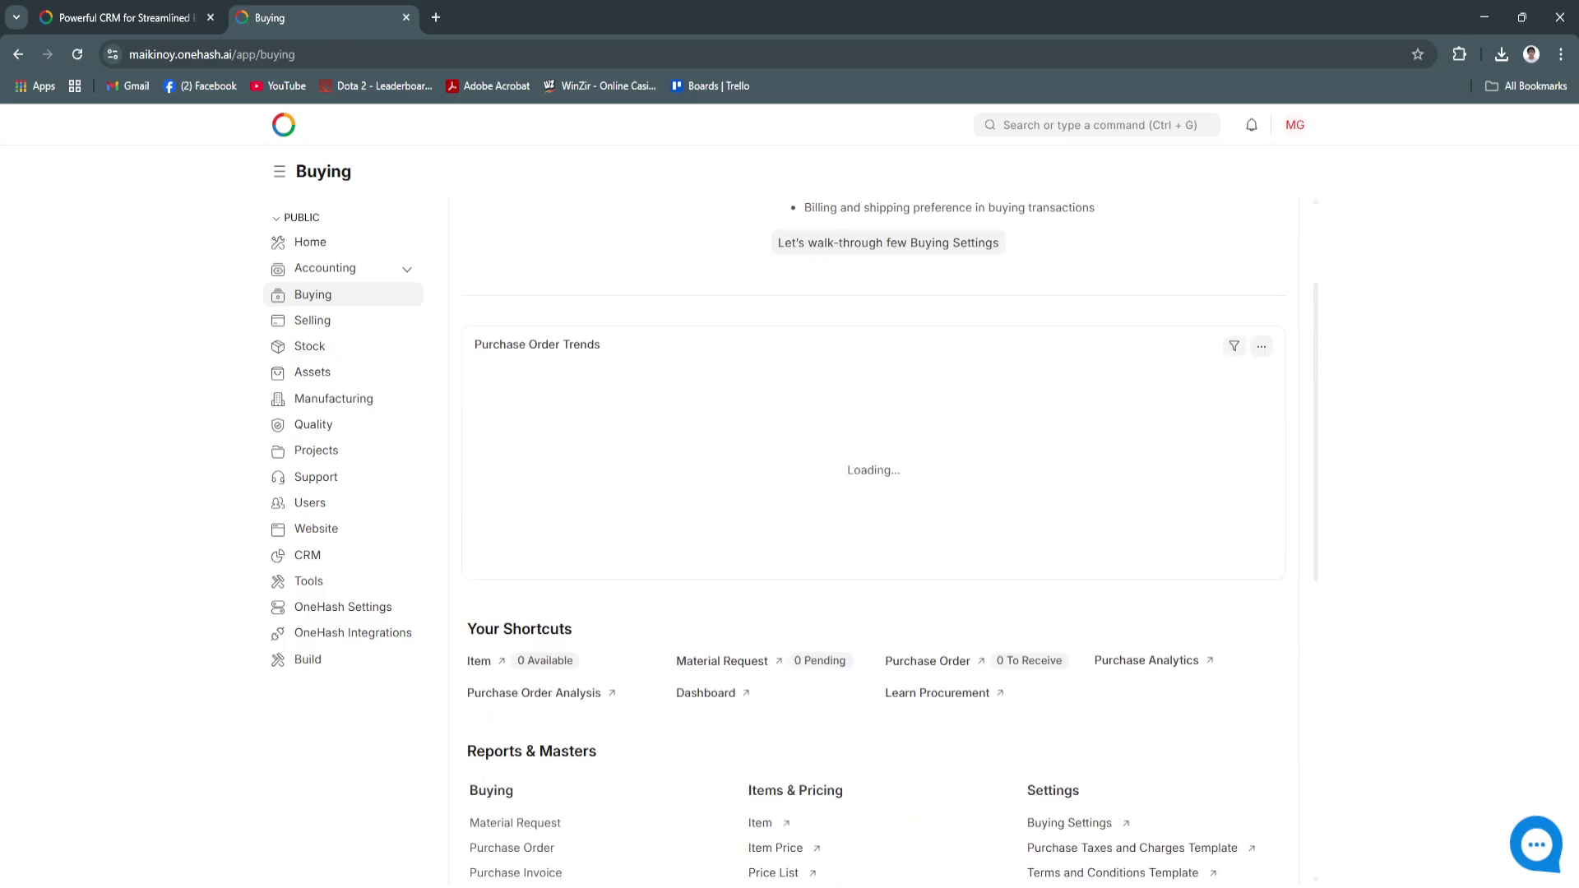
scroll(874, 543, down, 3)
scroll(873, 543, down, 2)
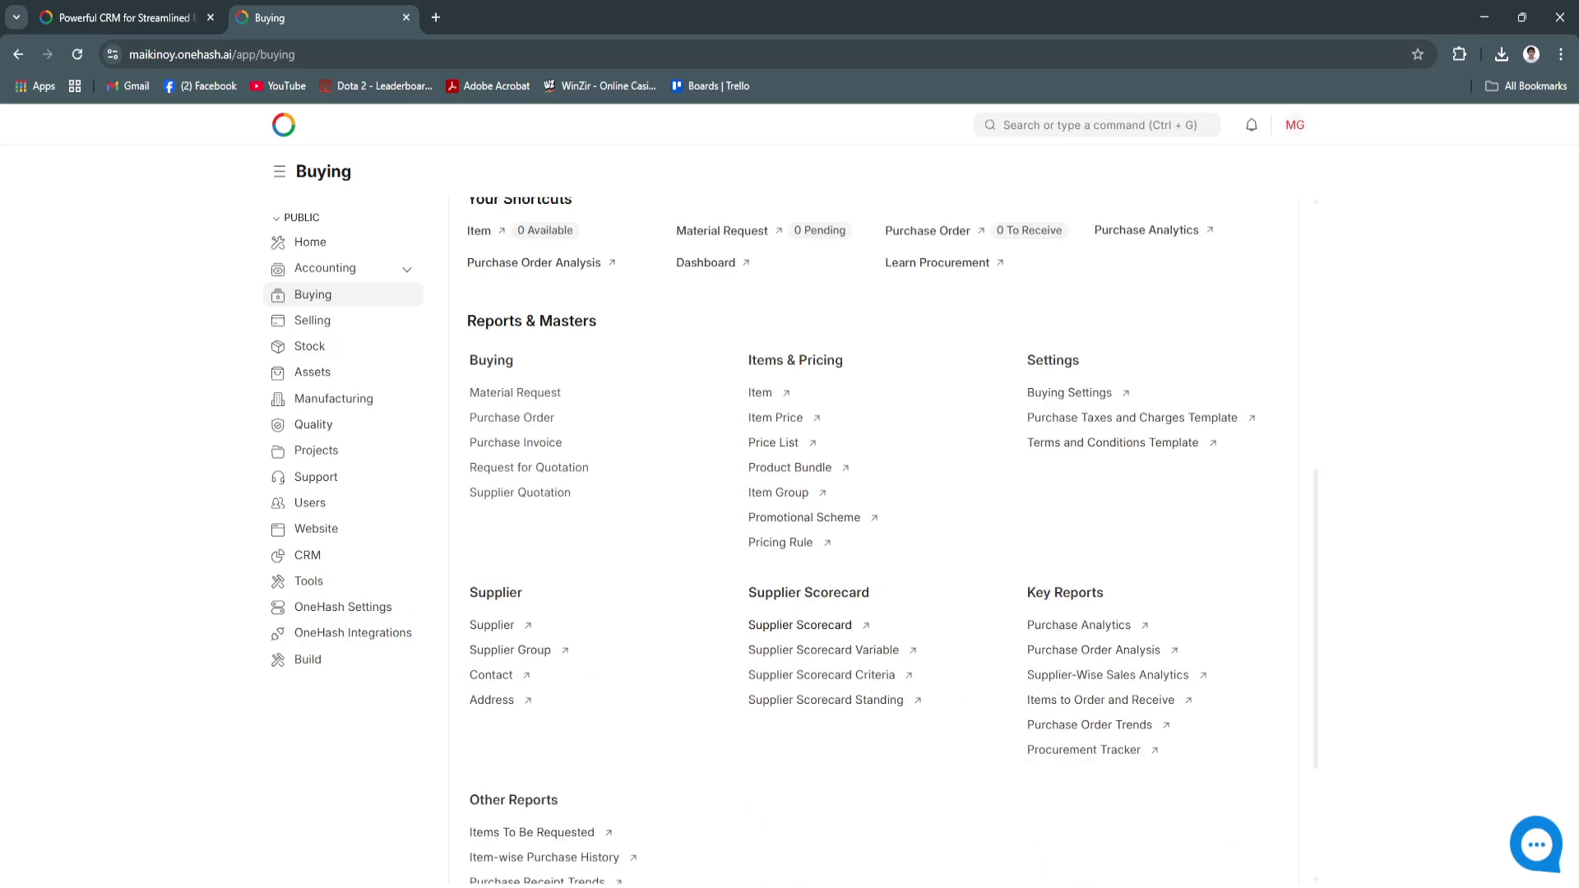
scroll(874, 543, up, 2)
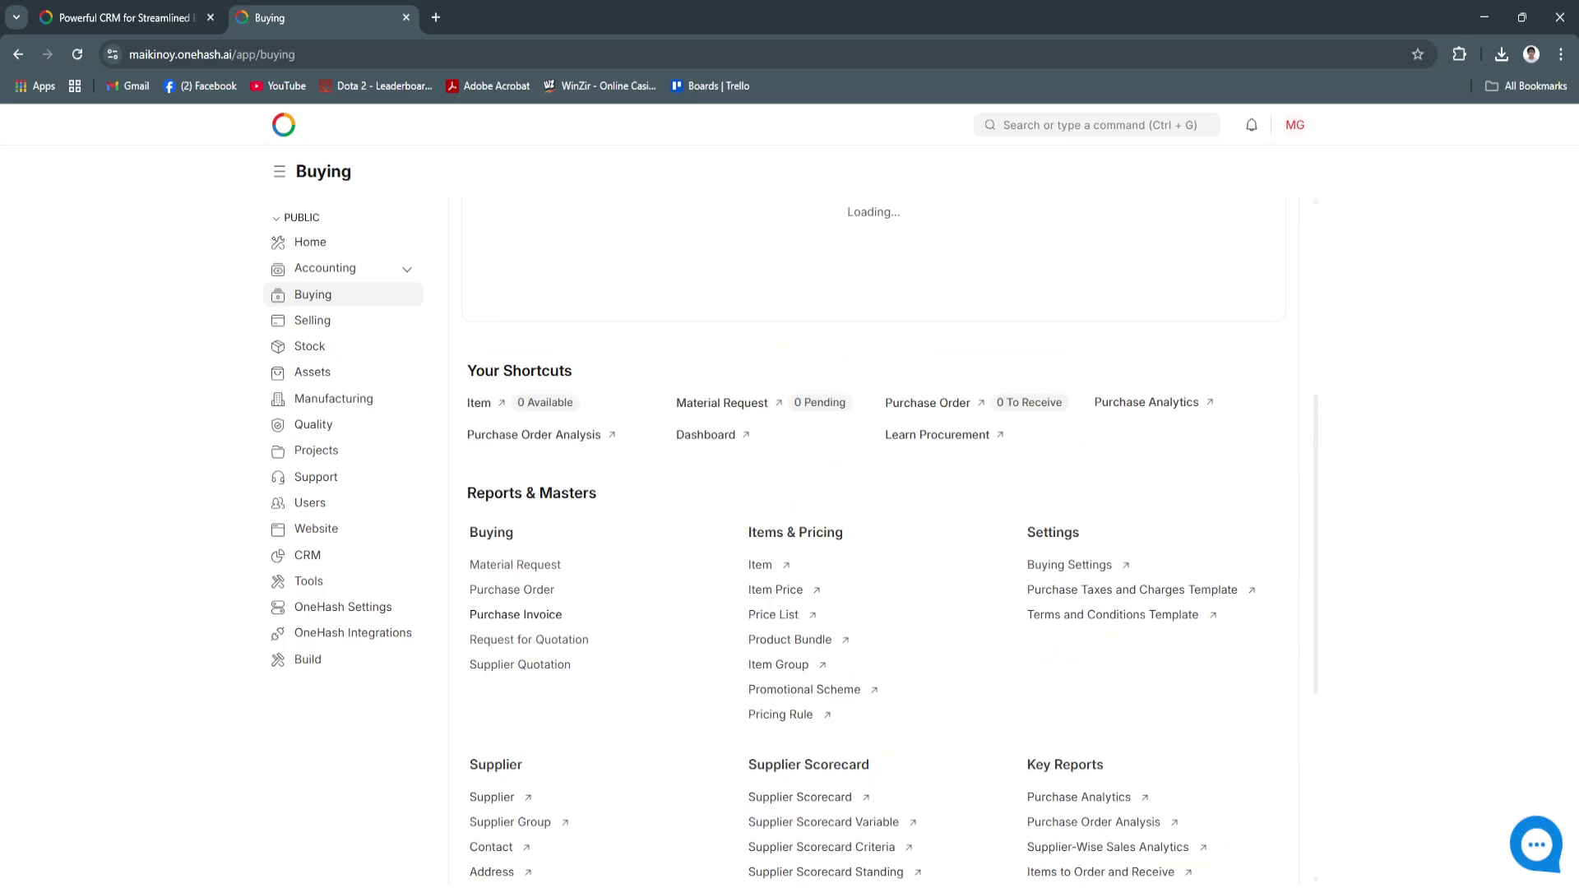
scroll(516, 614, up, 2)
Open the Selling module and examine its Quick Access links and Reports & Masters
click(312, 320)
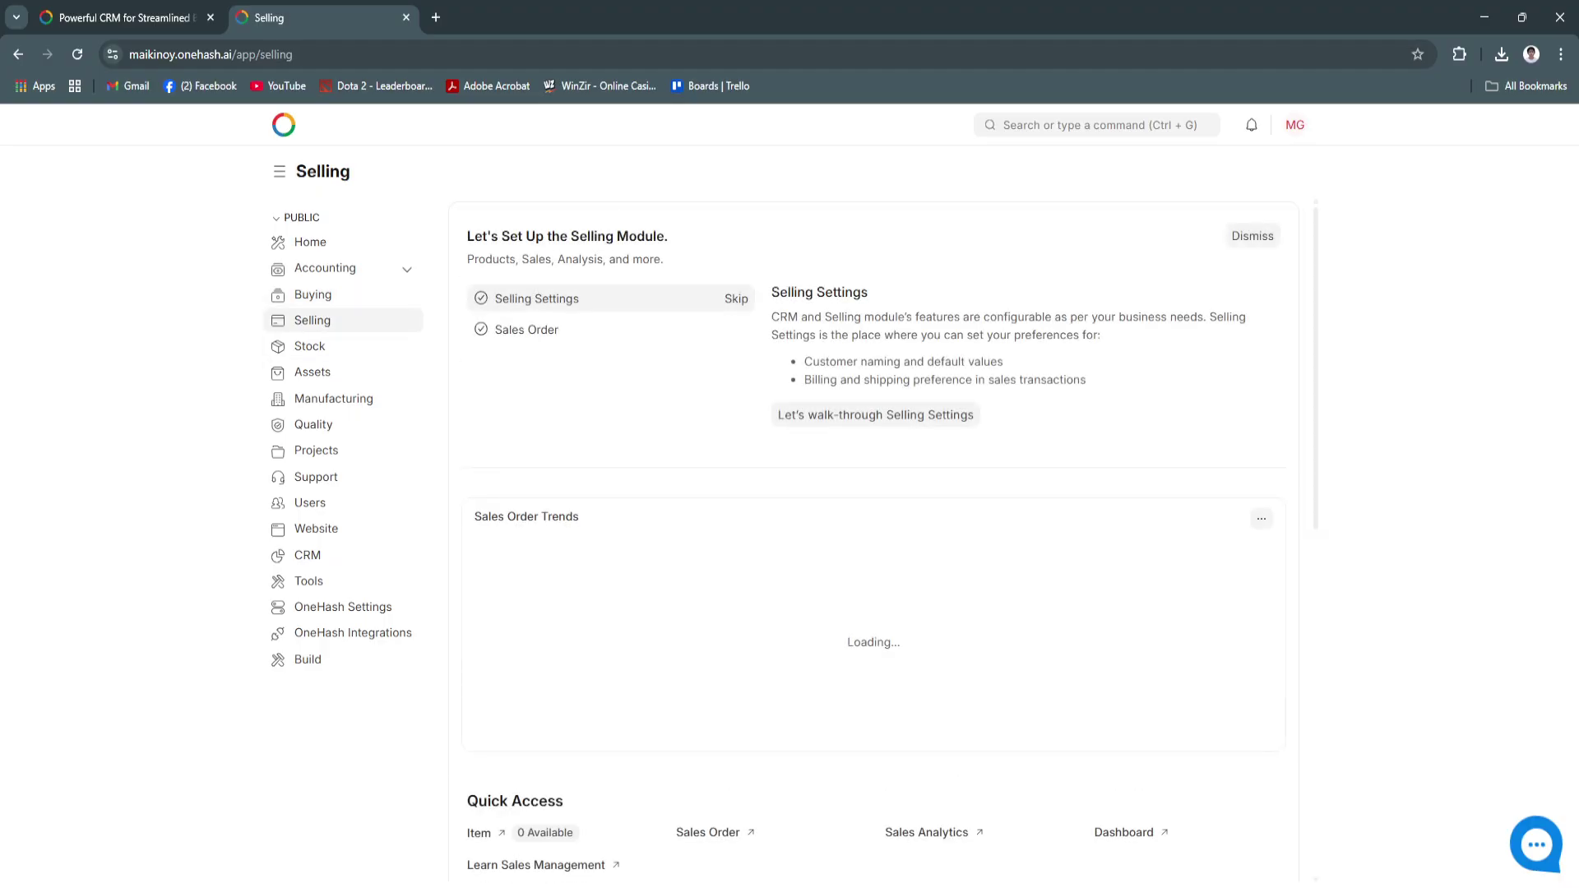
key(Escape)
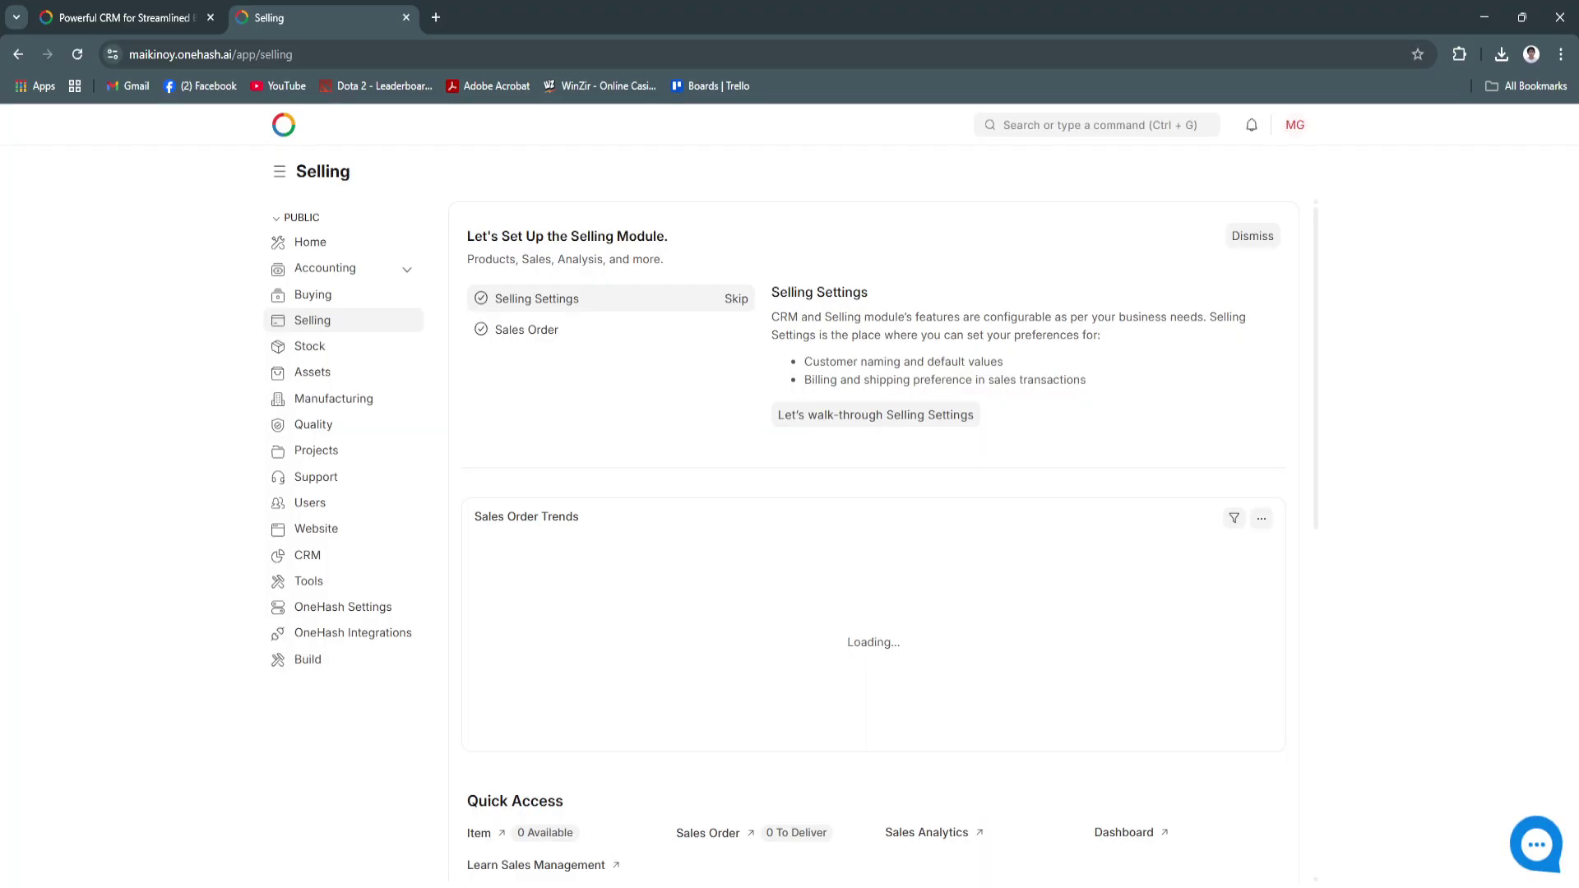
scroll(874, 535, down, 4)
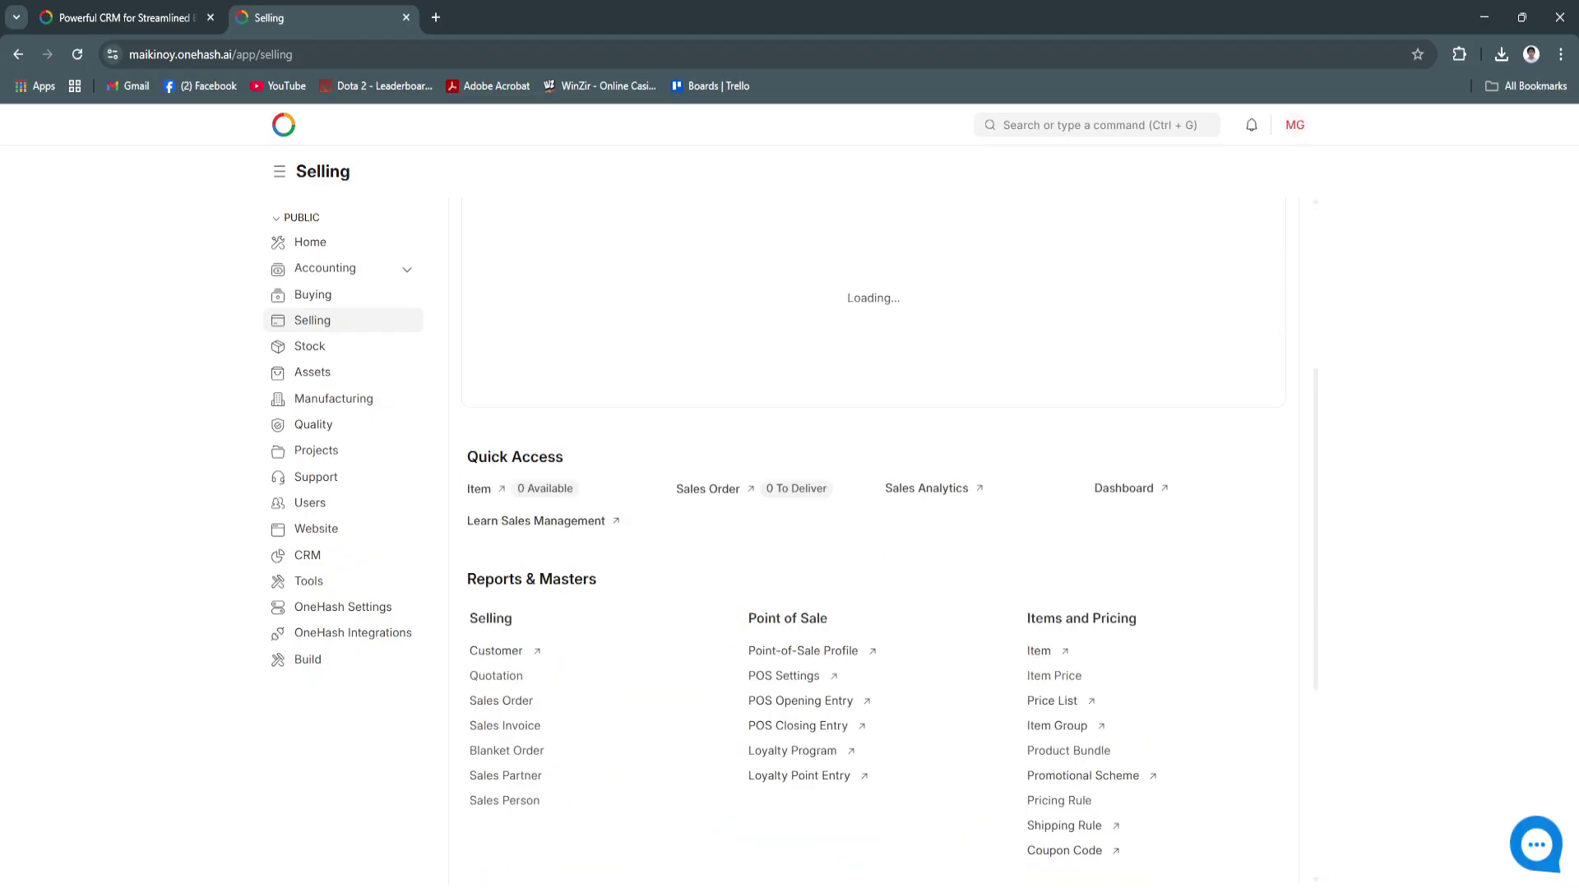
scroll(874, 534, down, 2)
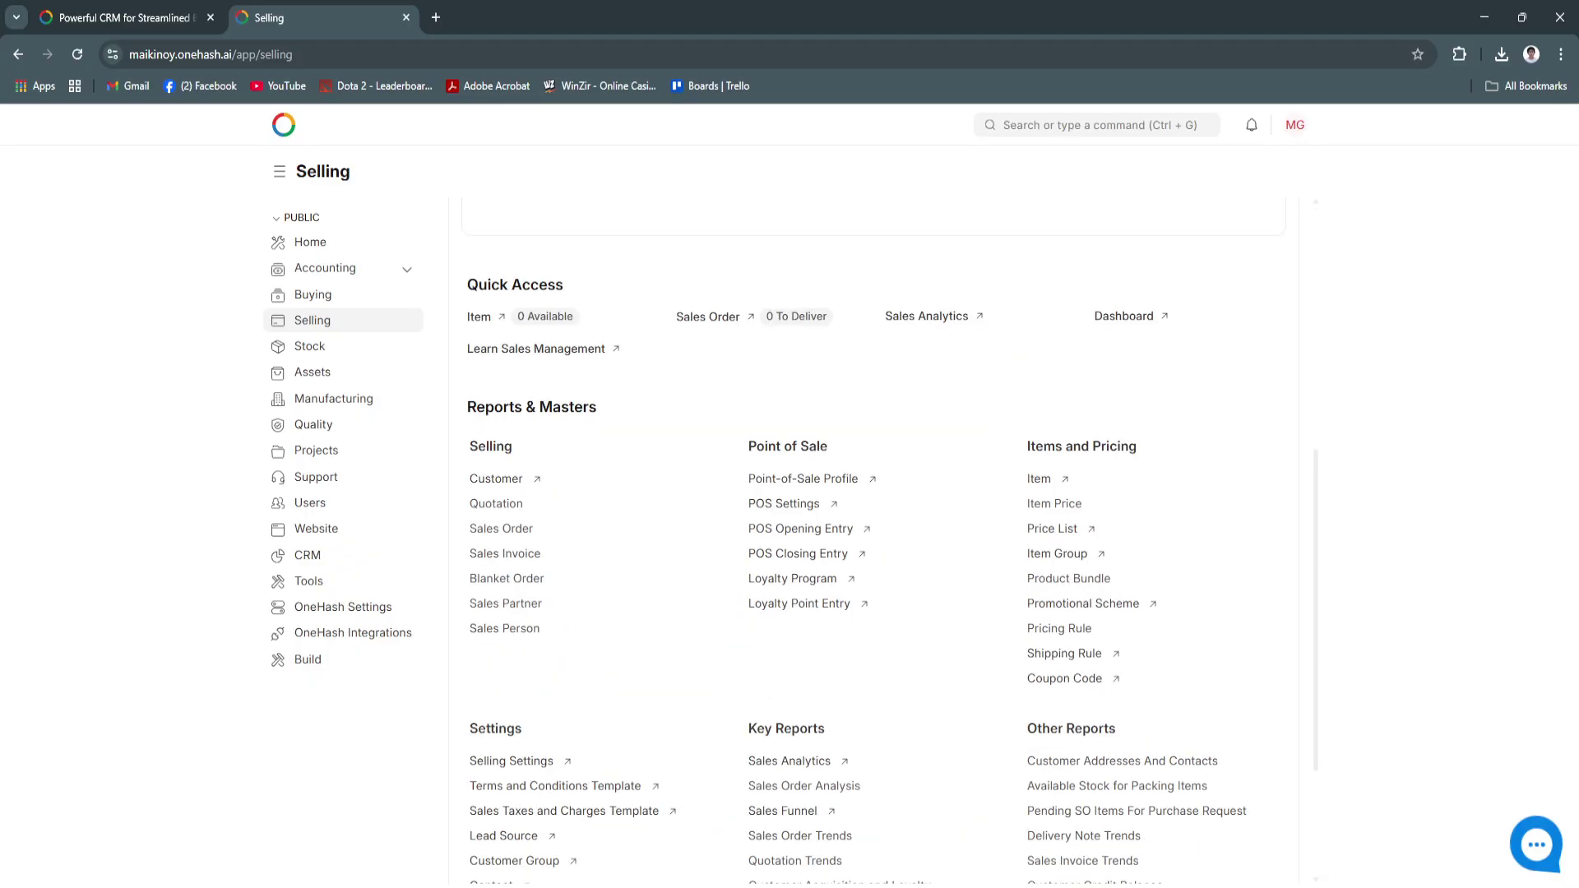
scroll(873, 535, down, 1)
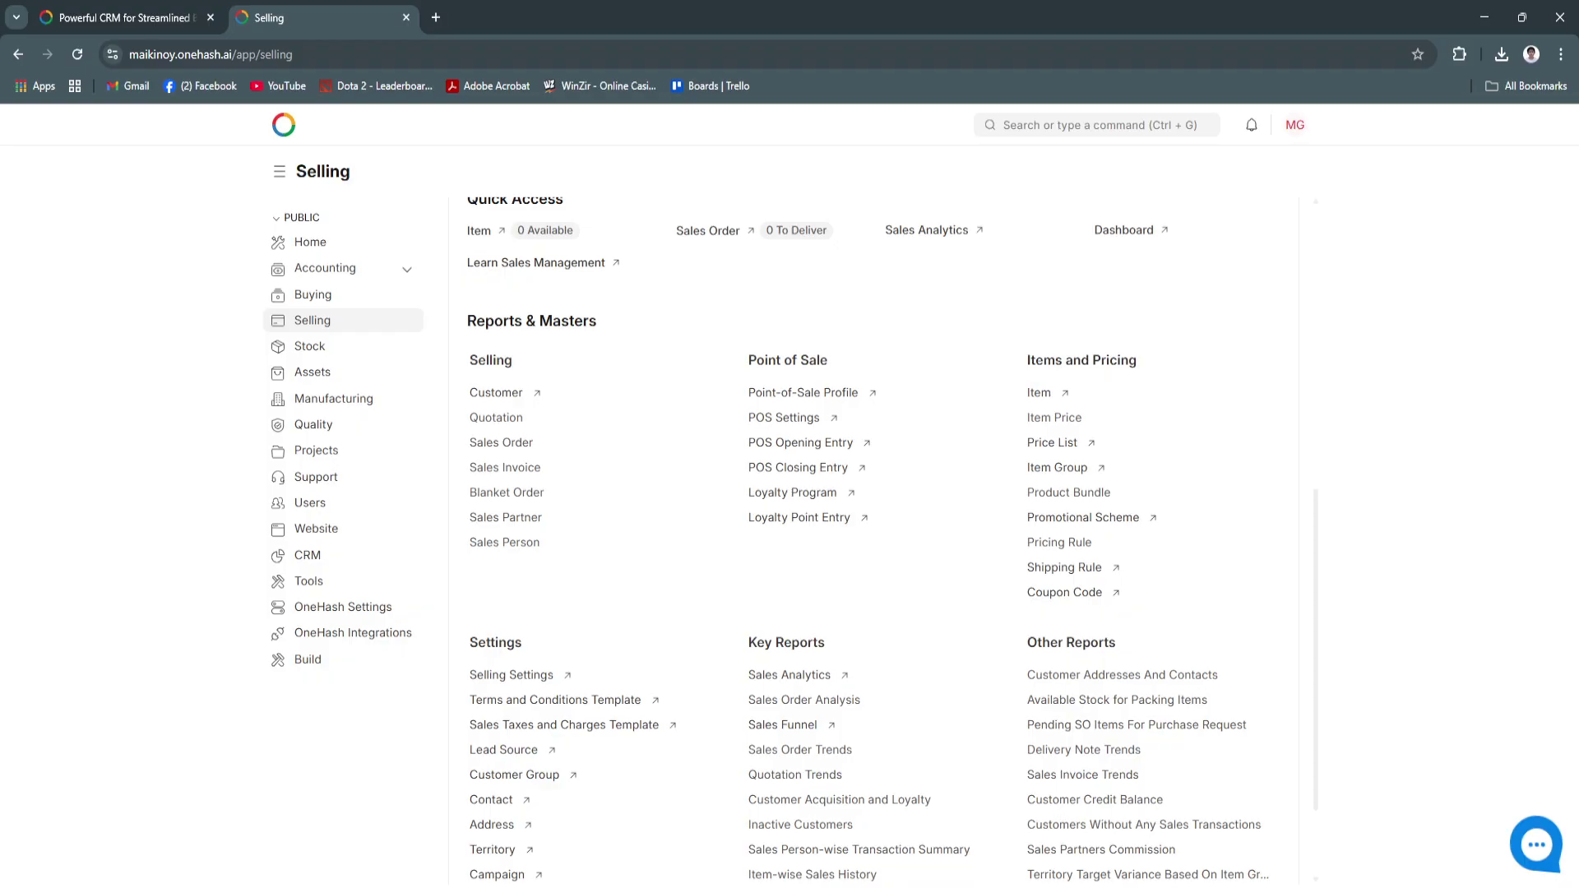
View the Stock, Assets, Manufacturing and Quality modules one after another
click(310, 345)
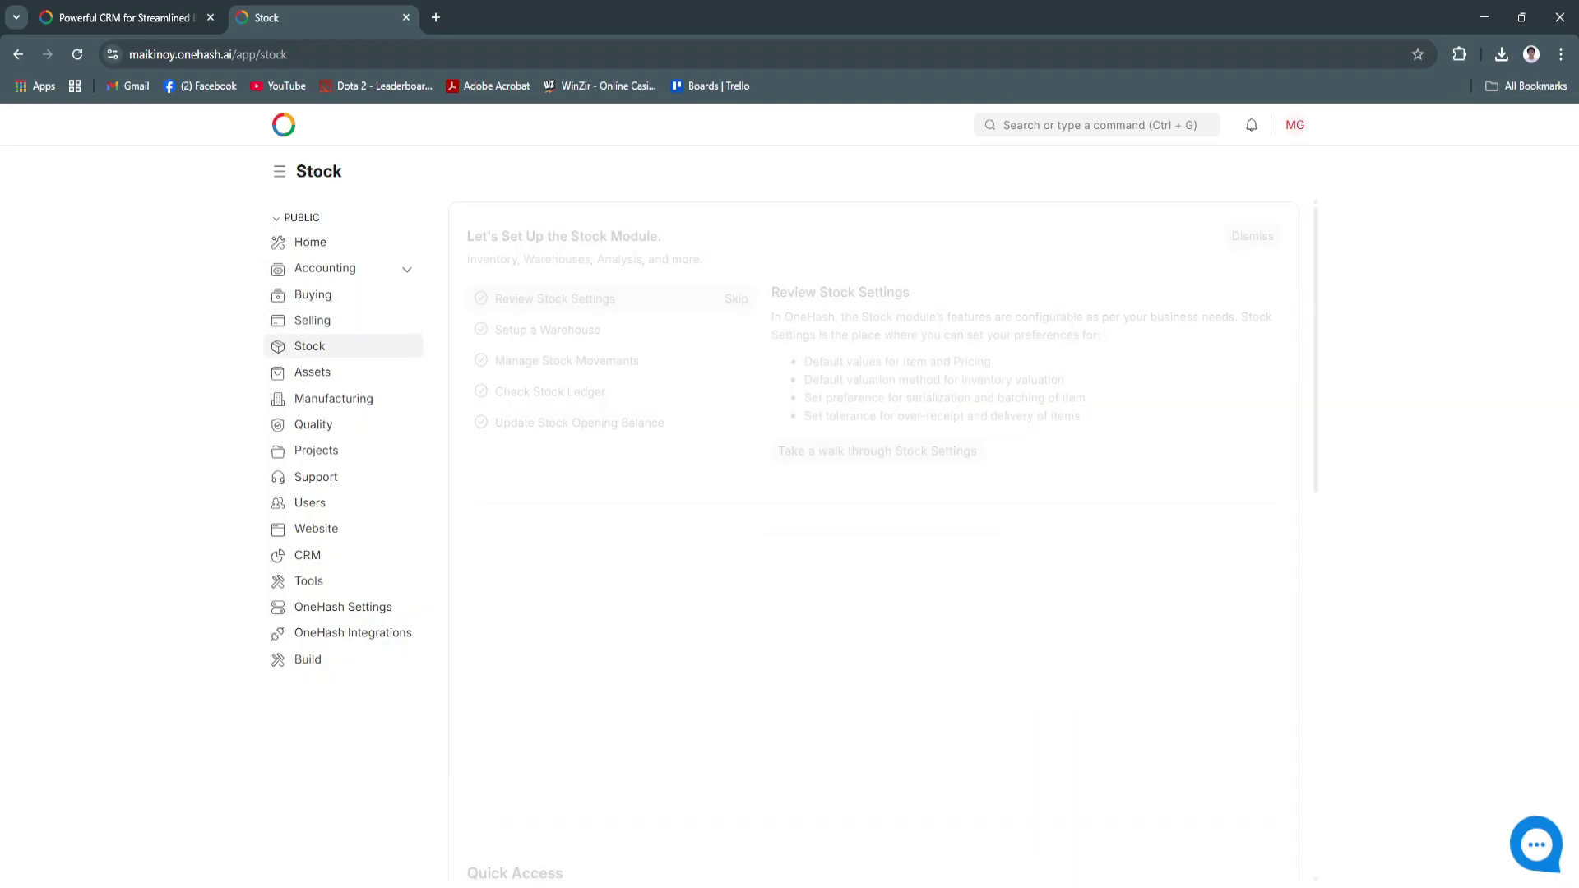
click(313, 372)
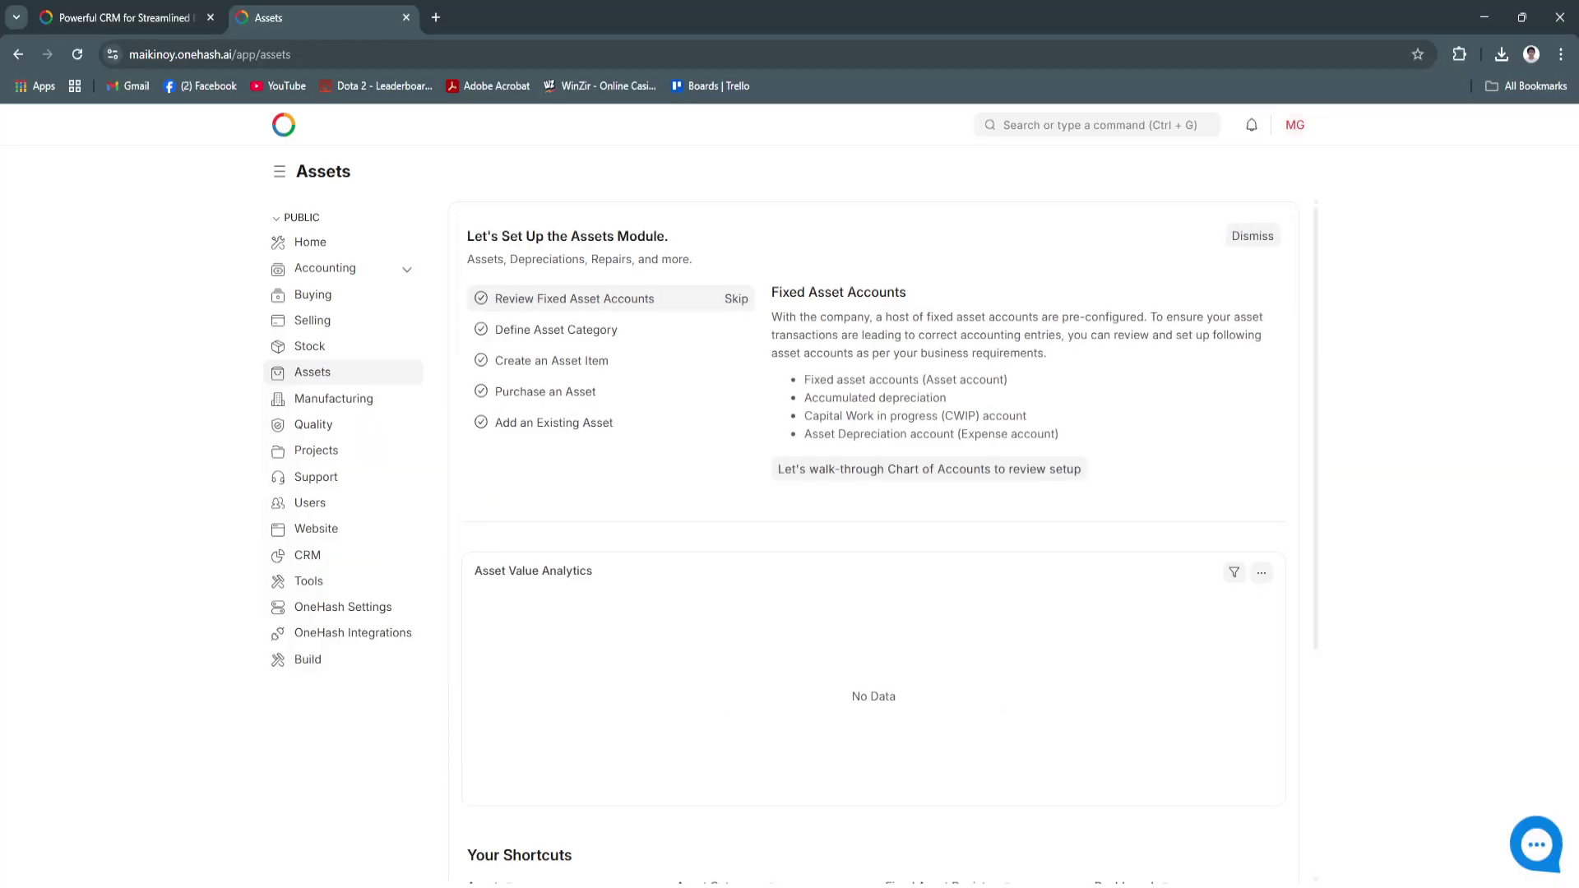
click(333, 398)
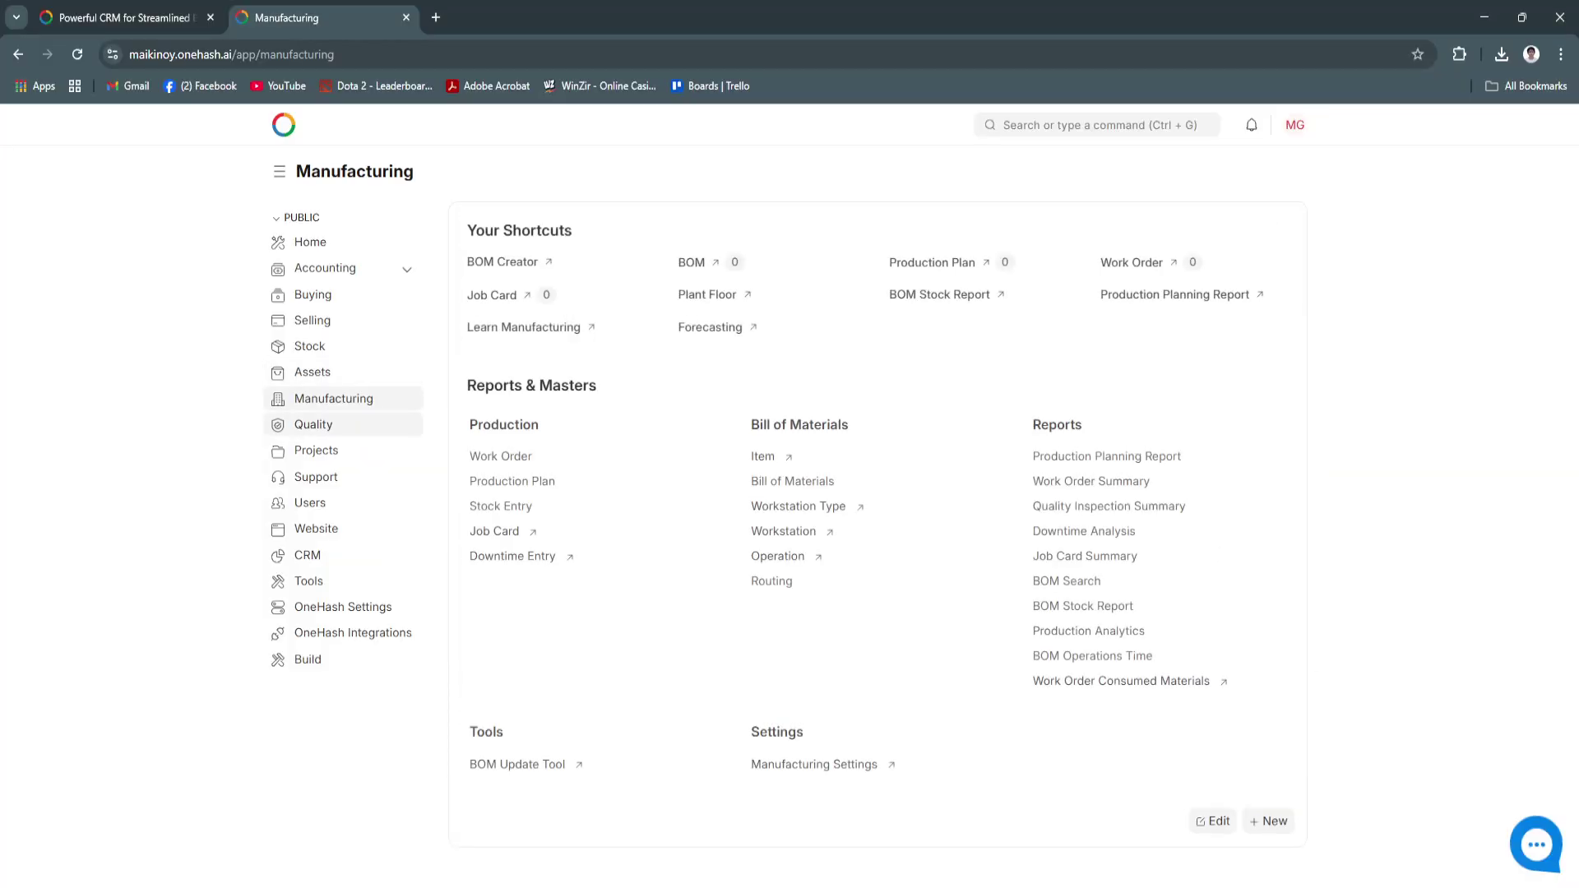
click(313, 424)
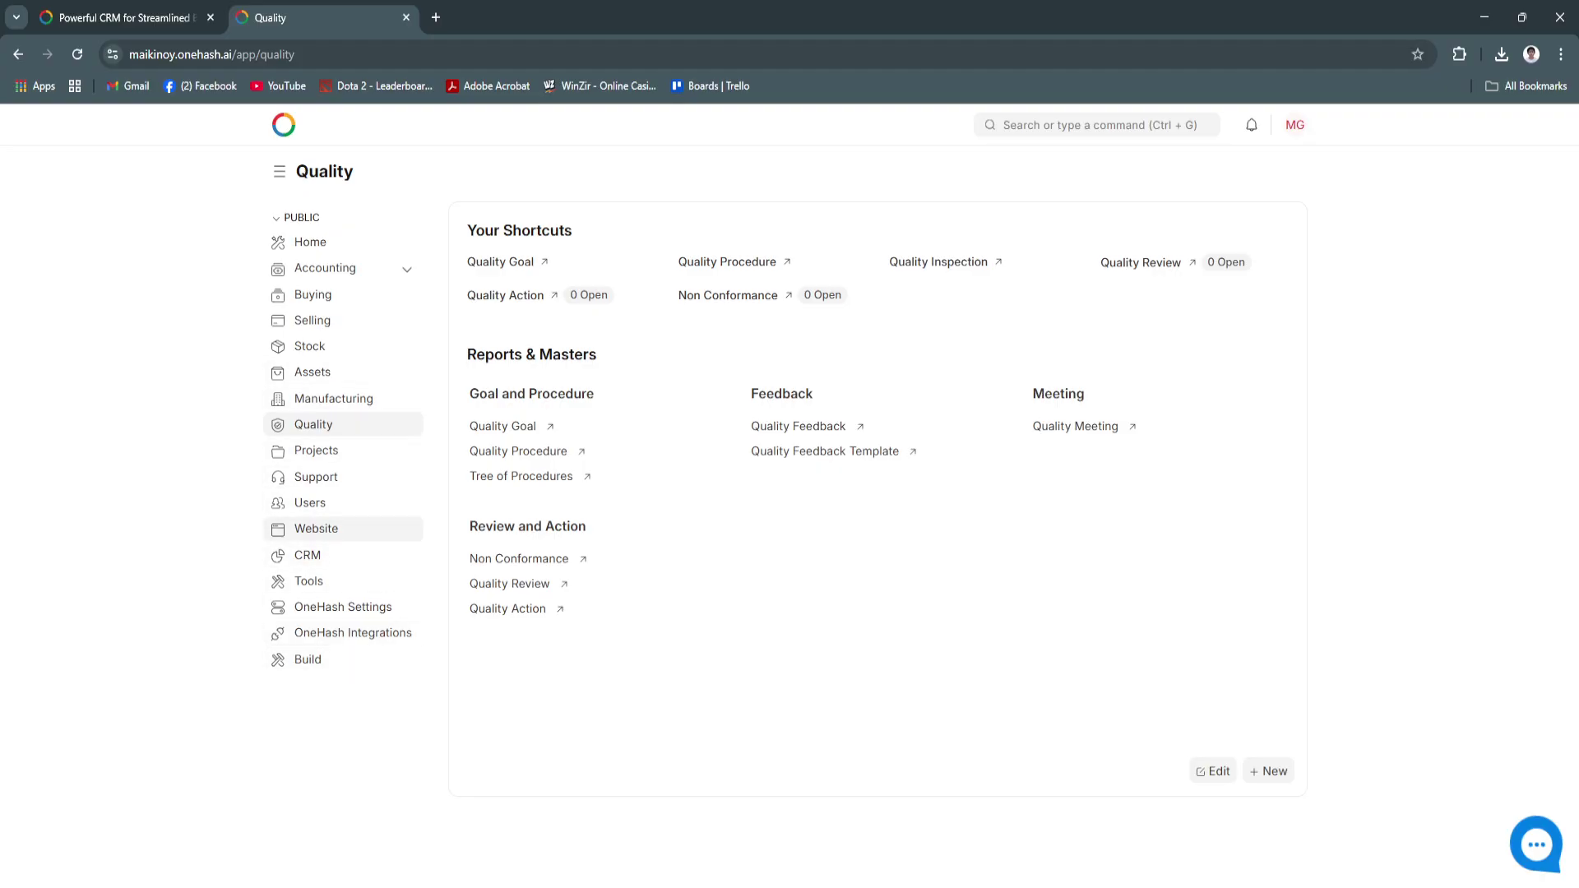
Open the CRM module and examine its shortcuts, Sales Pipeline, Masters, Reports, Campaign, Settings and Maintenance sections
click(307, 555)
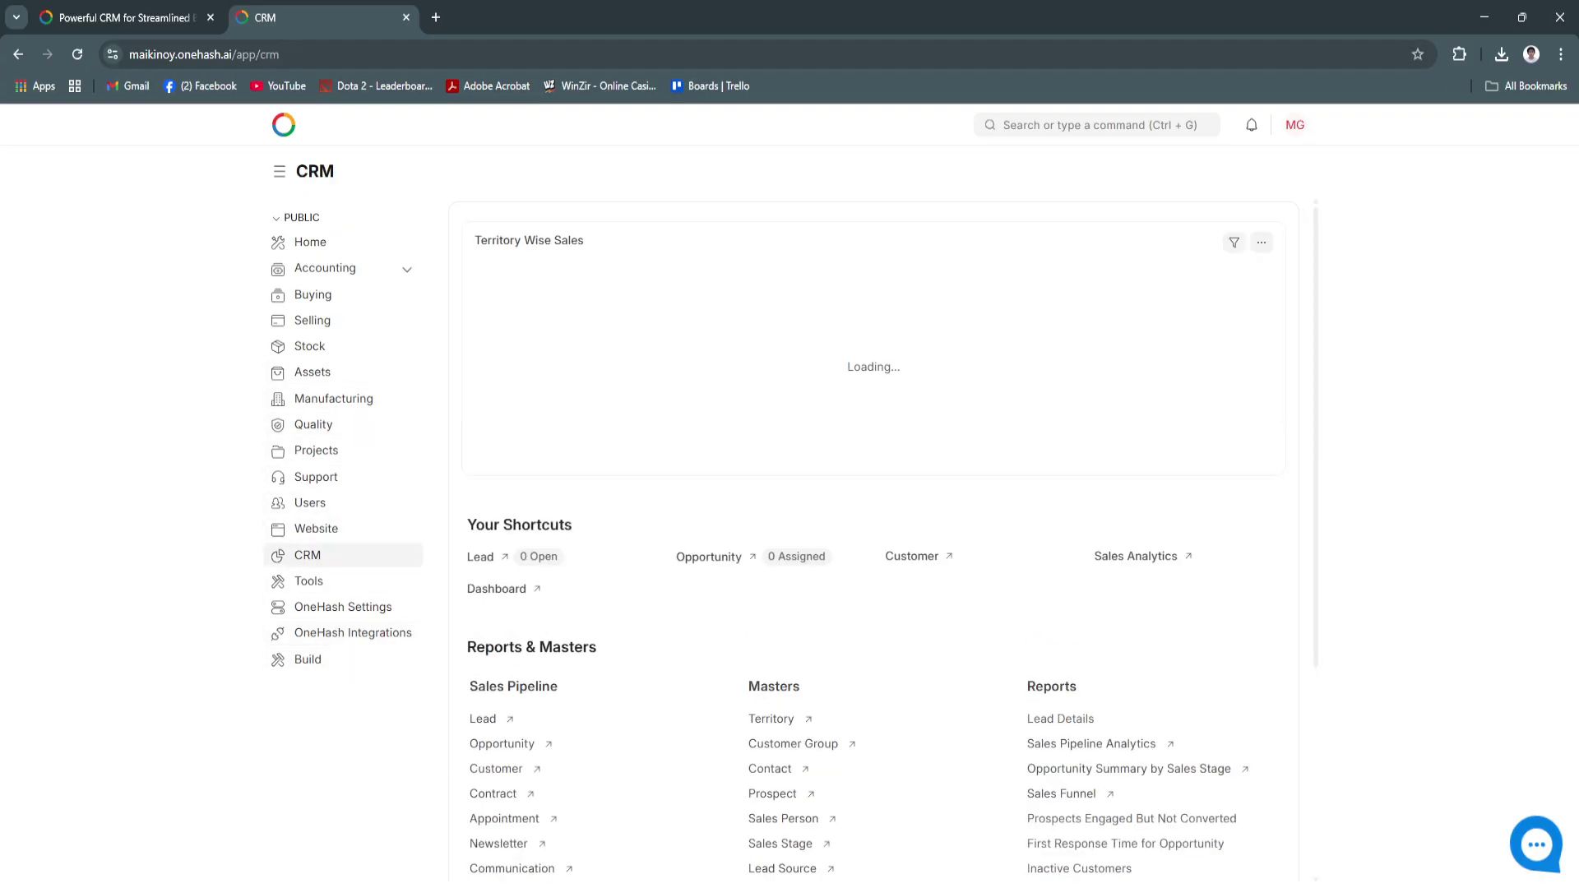
scroll(873, 543, down, 2)
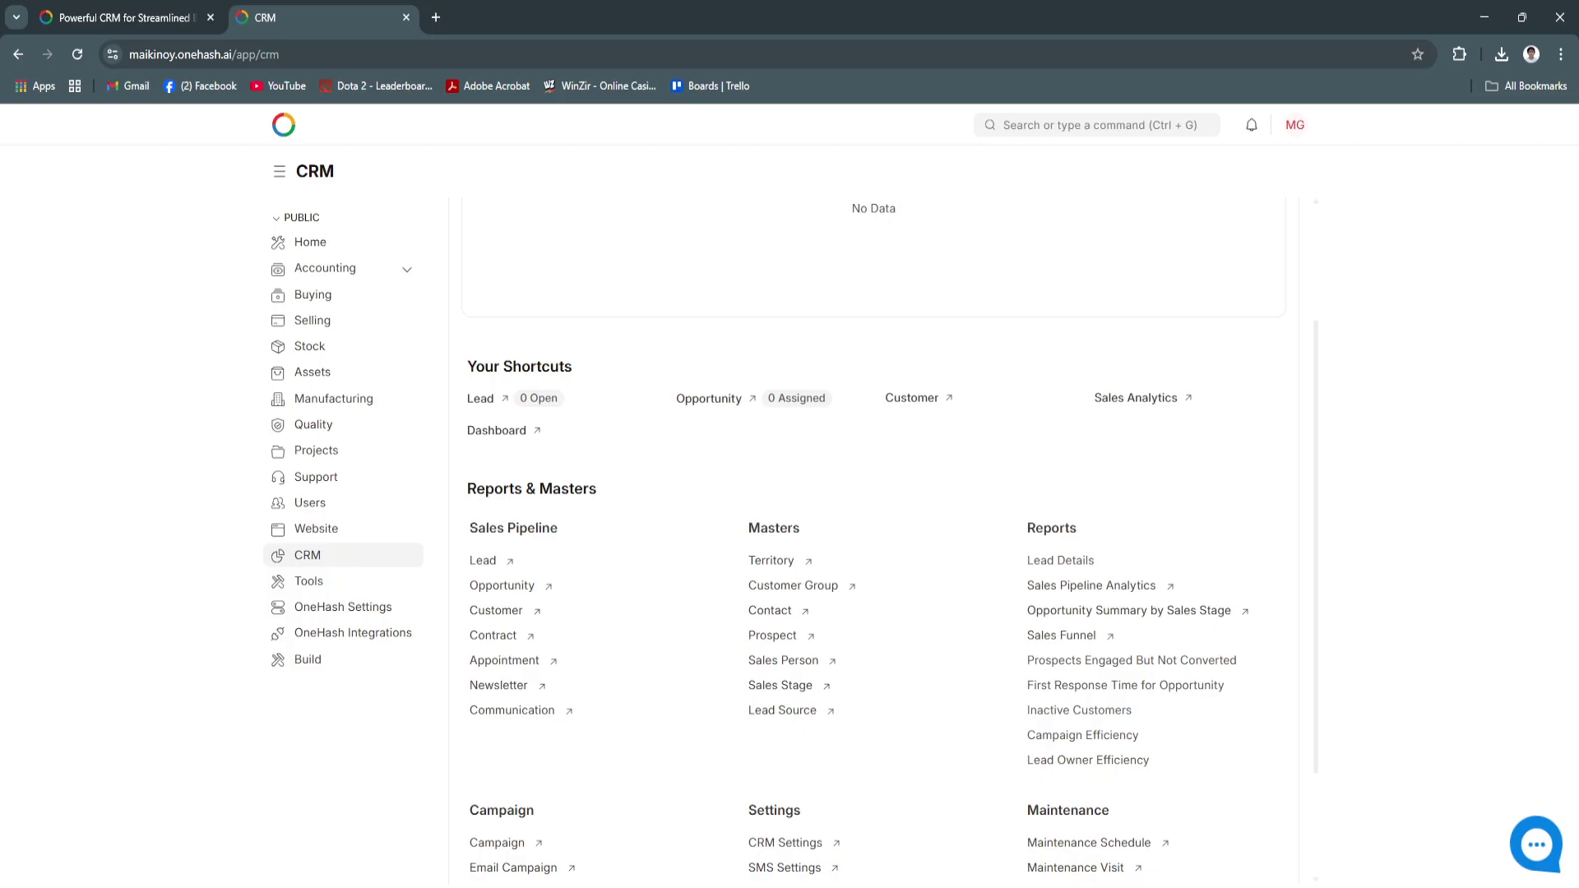
scroll(873, 543, up, 2)
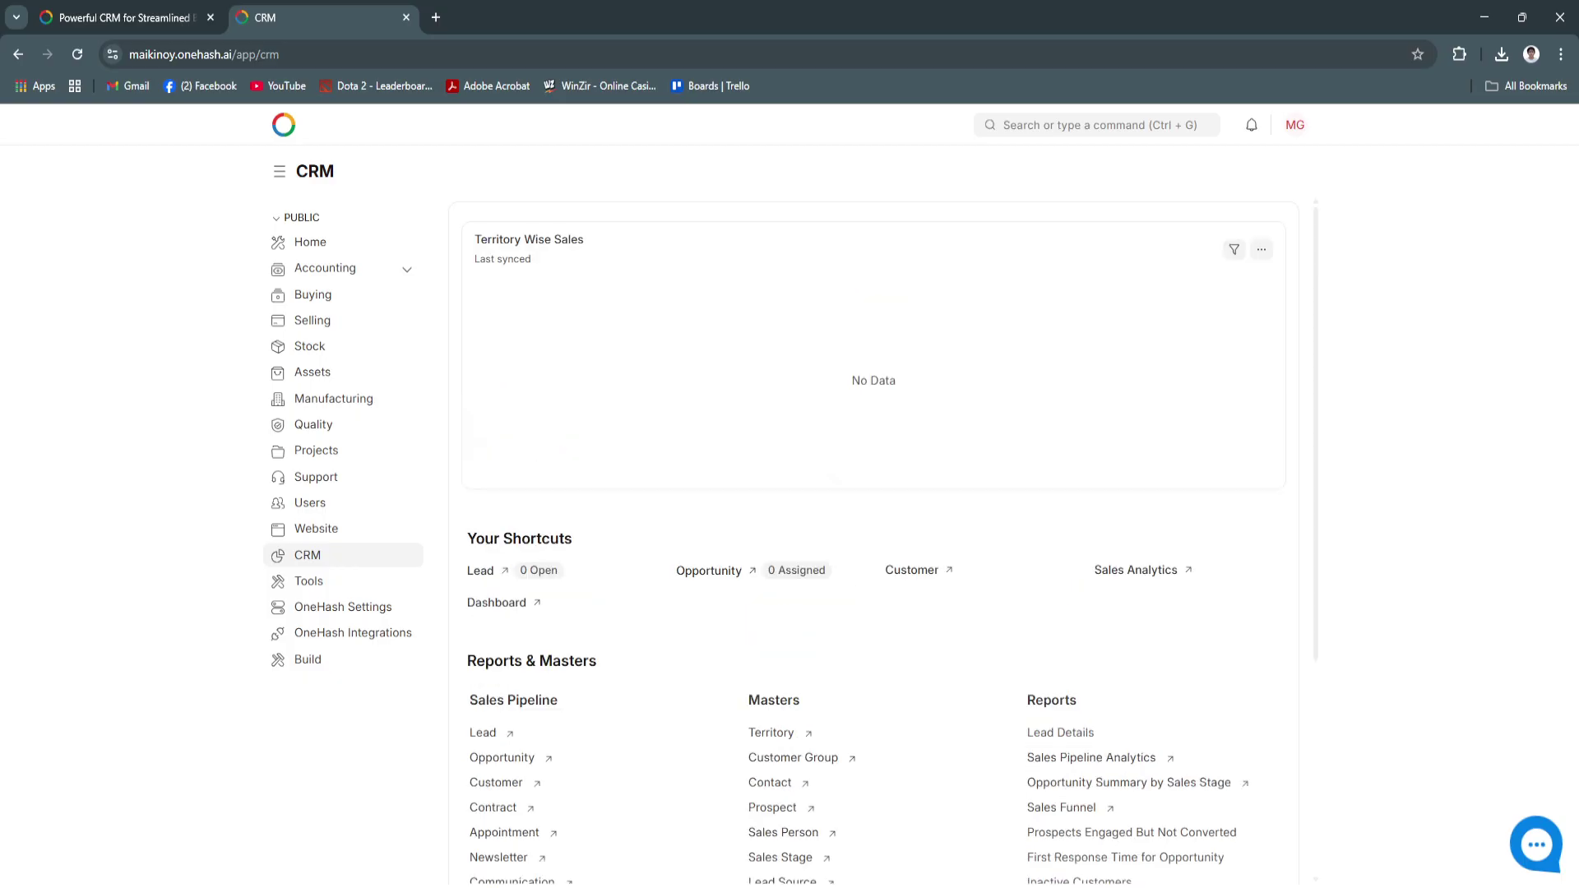
scroll(709, 486, down, 1)
scroll(506, 500, down, 2)
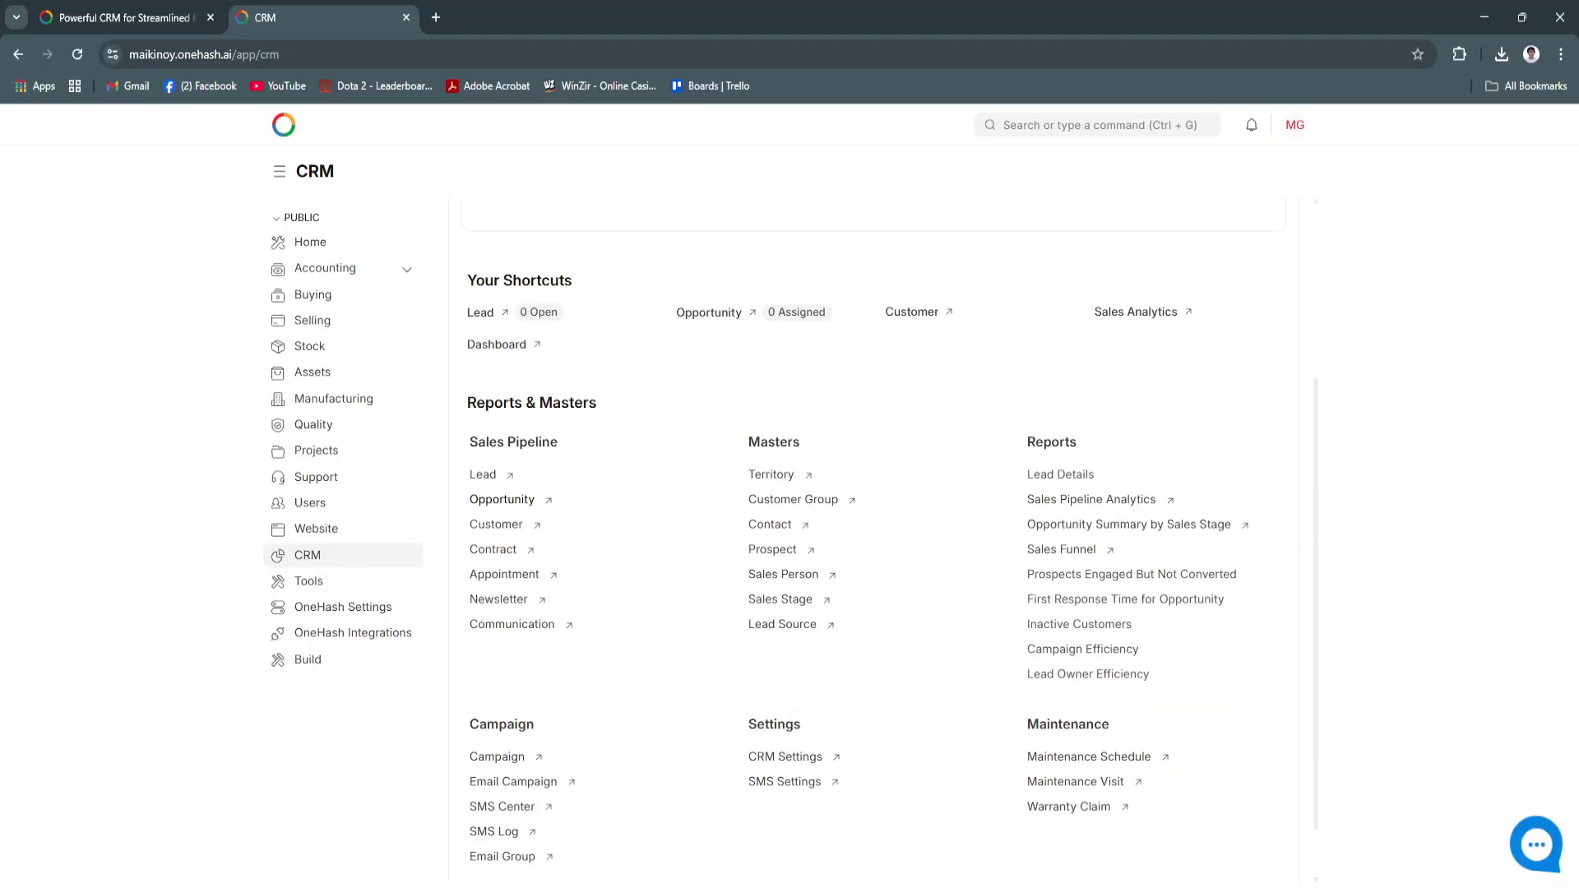
scroll(506, 500, down, 1)
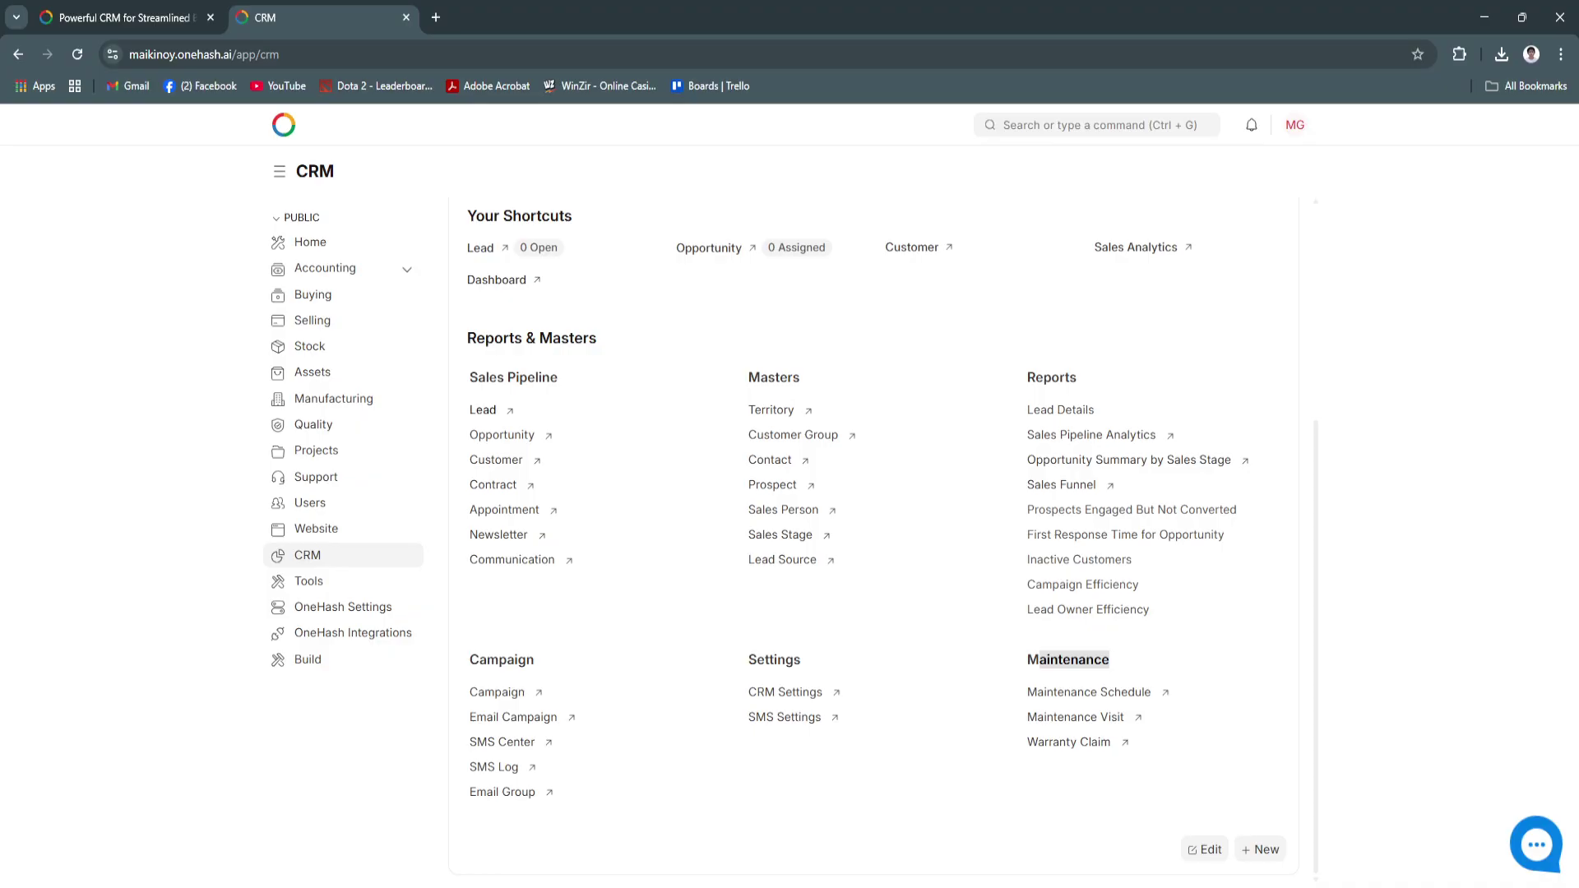
View the Lead list and the fields of a blank new lead form, and return to the CRM module without saving
click(483, 410)
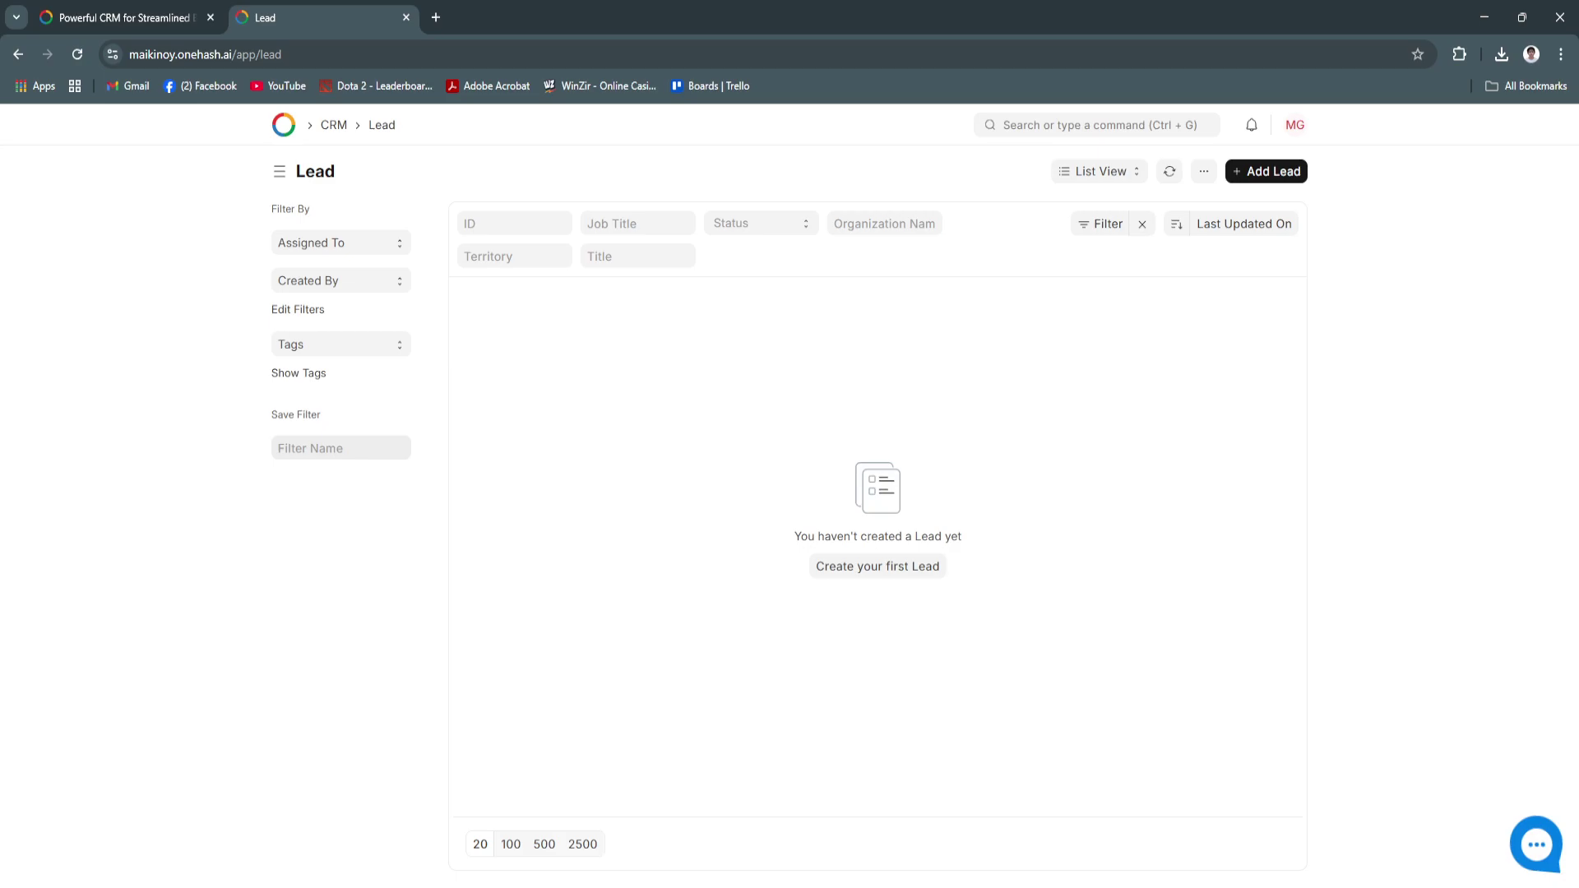
click(18, 55)
scroll(497, 517, down, 1)
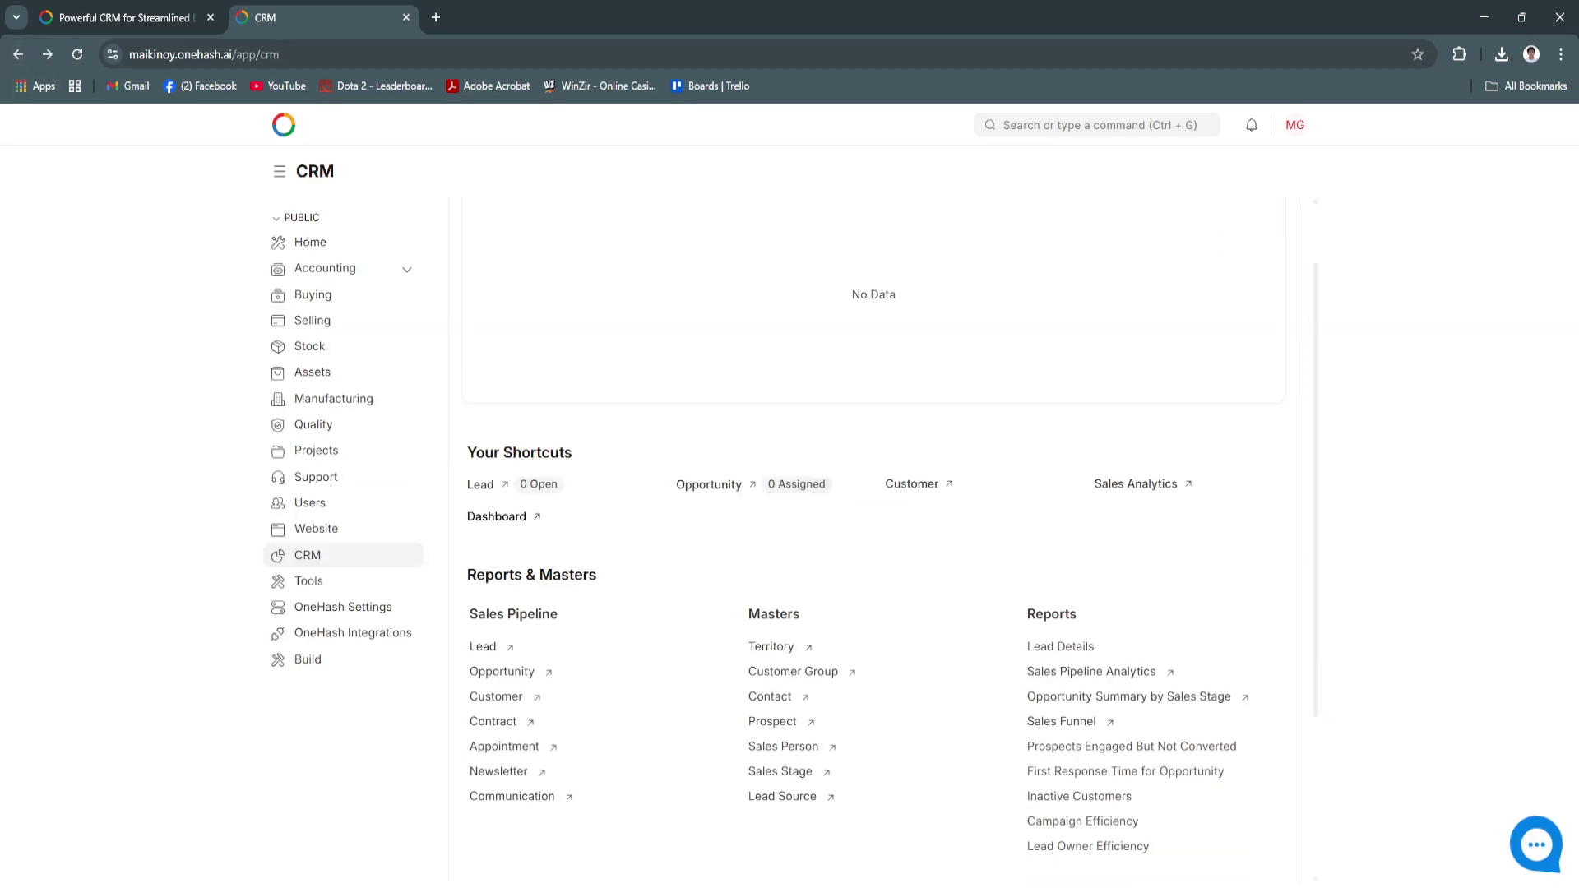
click(481, 484)
click(1267, 171)
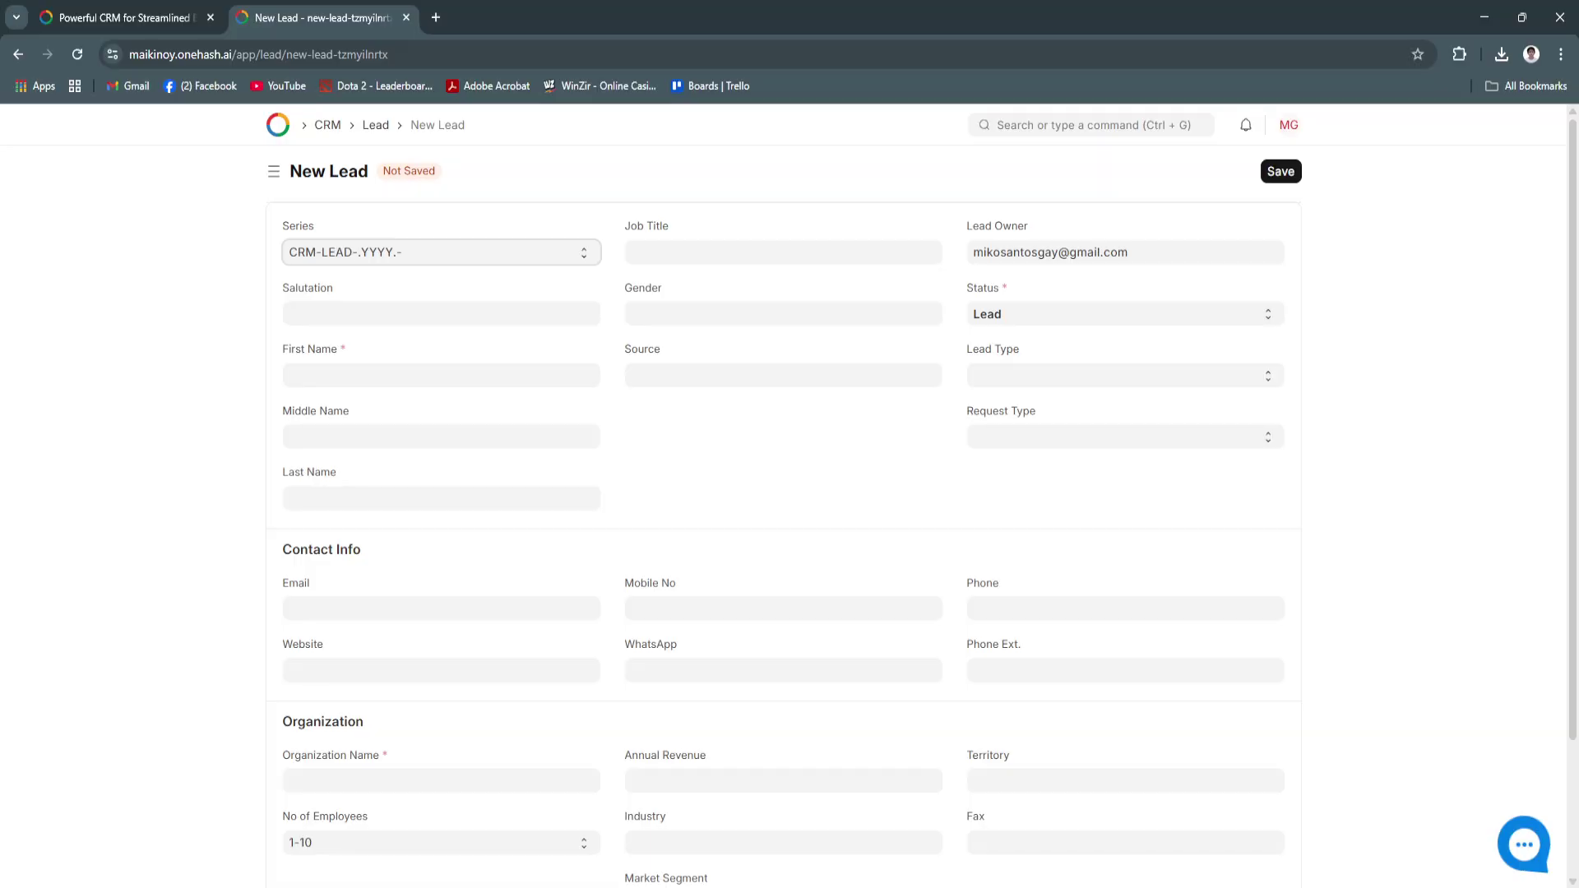
scroll(789, 493, down, 3)
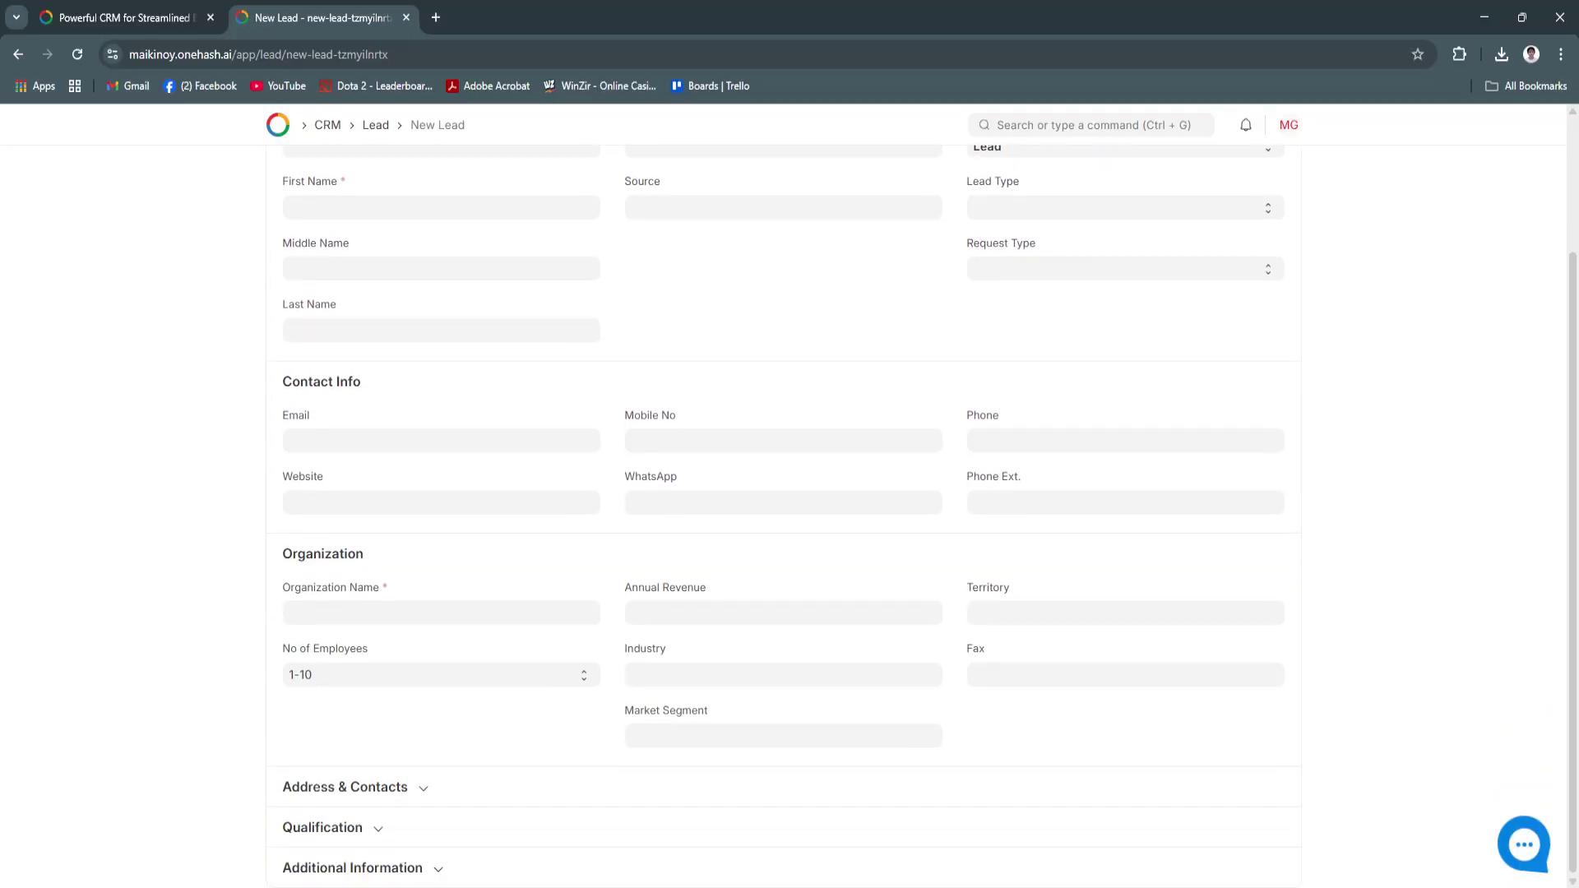
scroll(789, 493, up, 3)
click(18, 54)
click(18, 55)
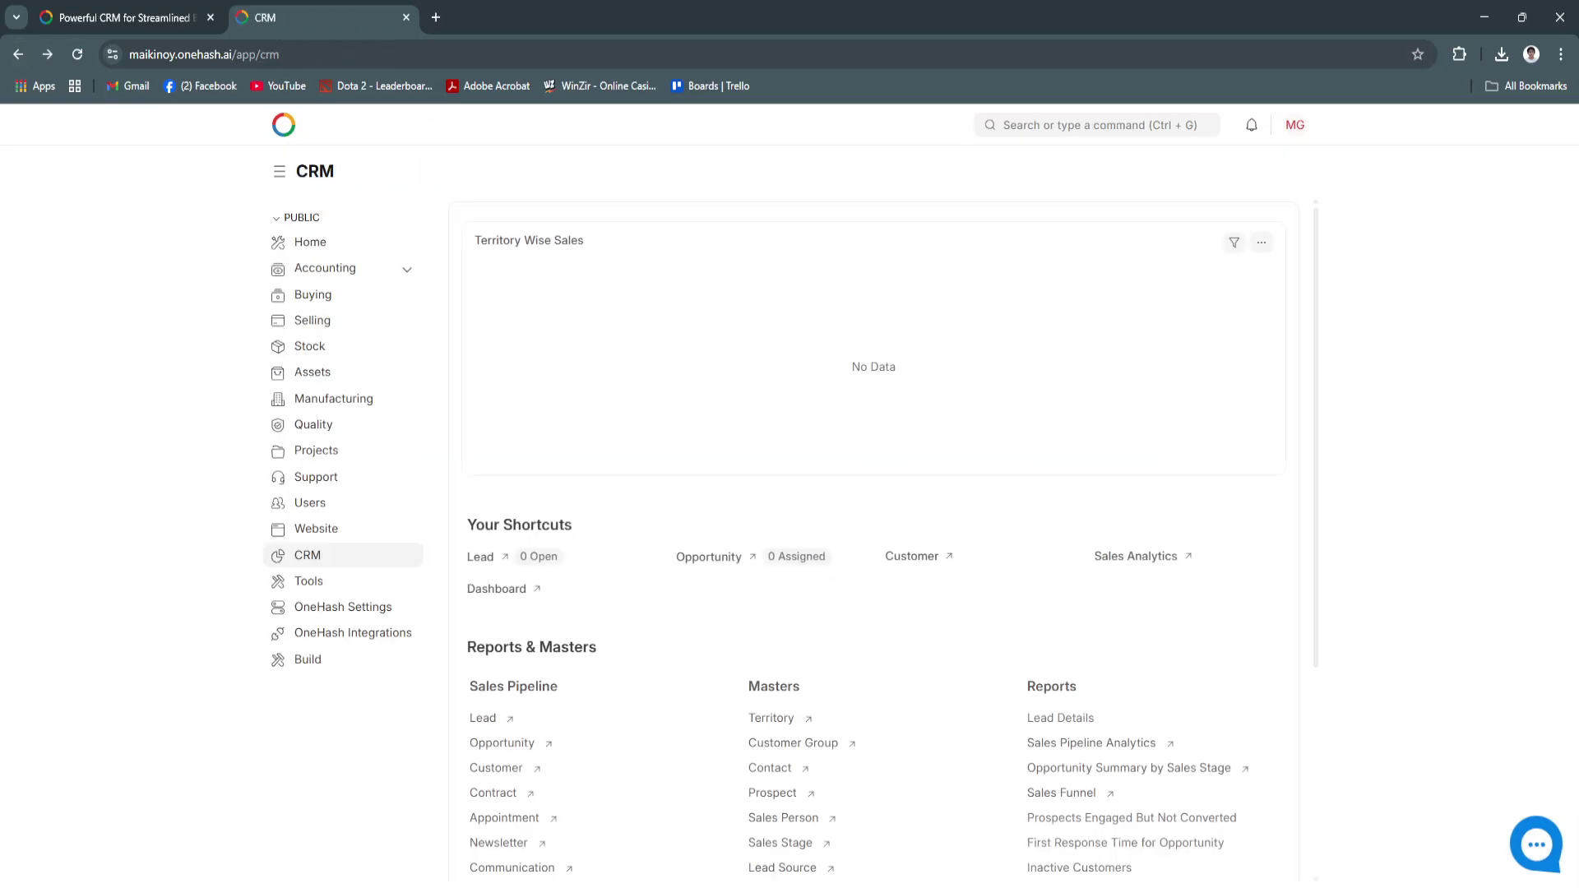
View the CRM Dashboard with its lead and opportunity charts, and return to the CRM module
click(497, 516)
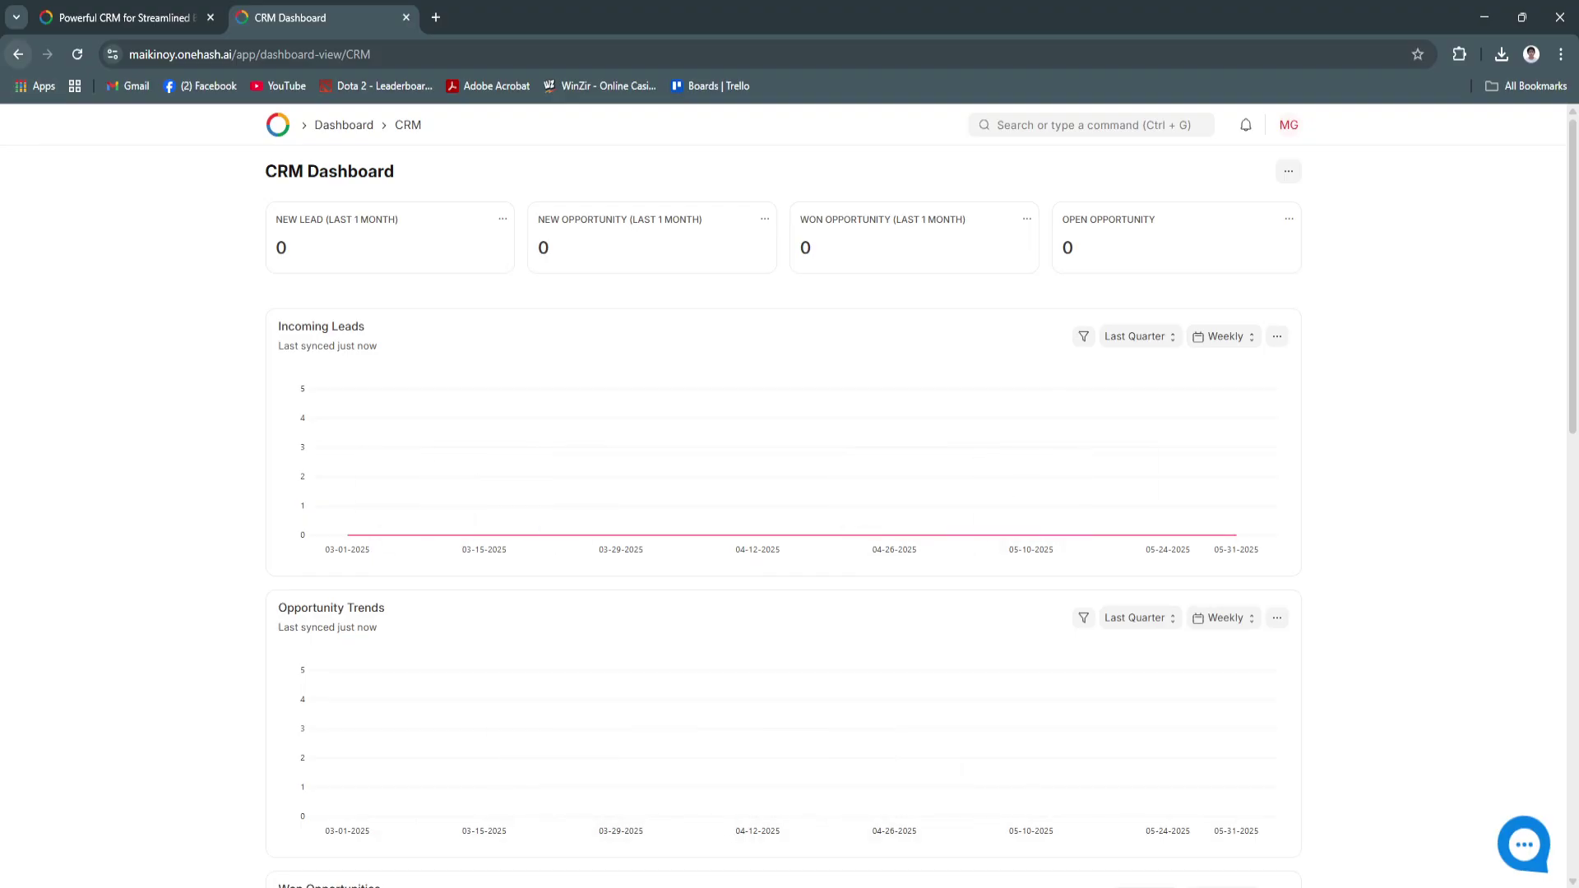
click(18, 54)
scroll(873, 539, up, 1)
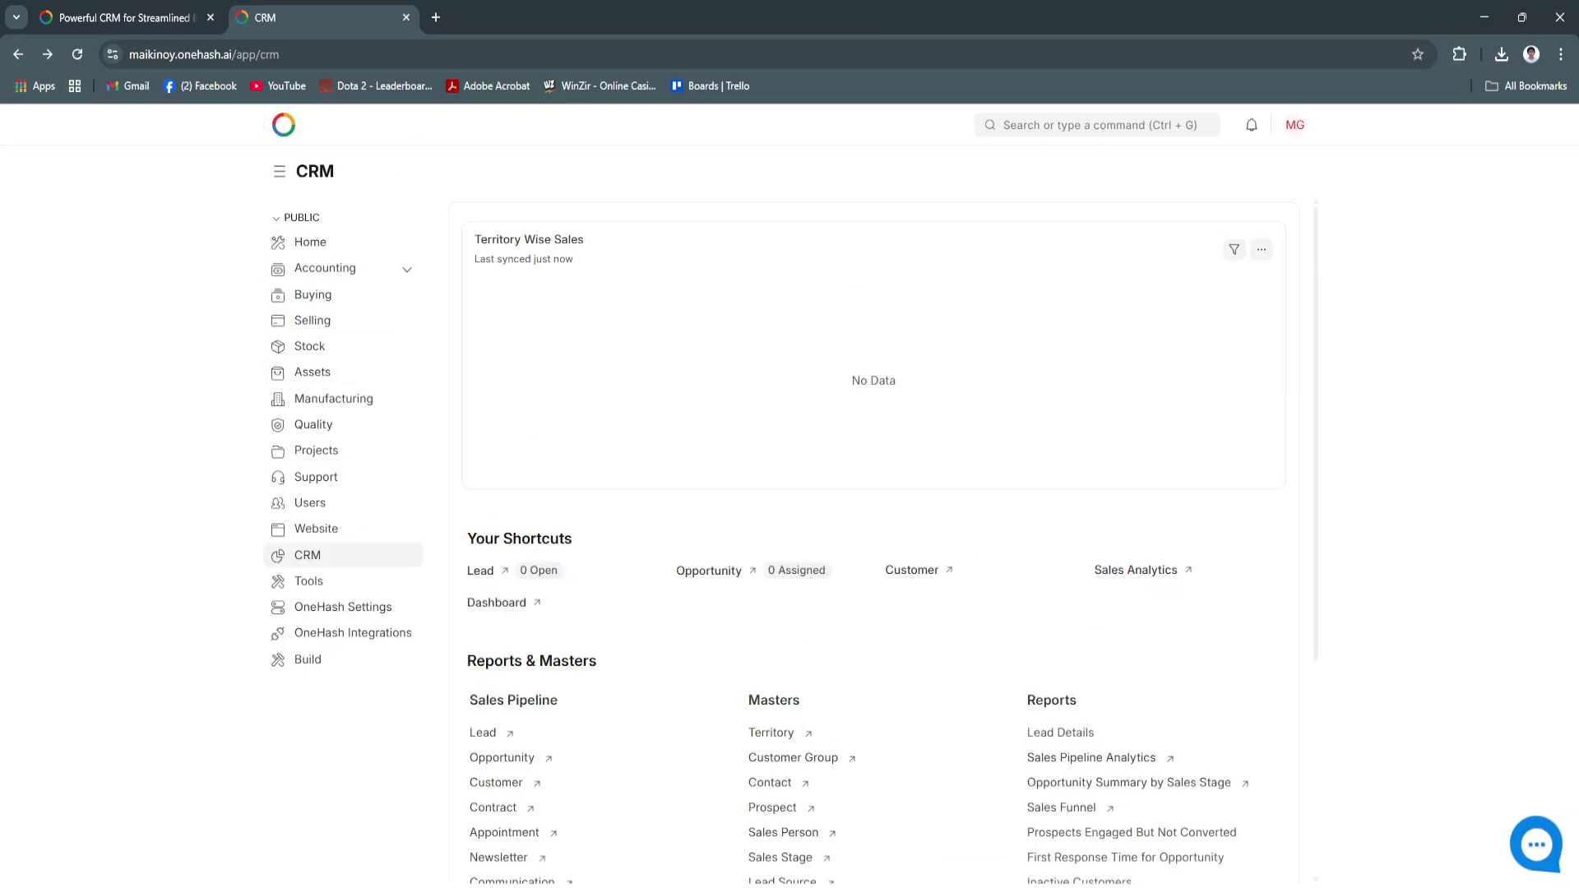
View the Customer list and the blank New Customer form, and return to the CRM module without saving
scroll(874, 539, down, 4)
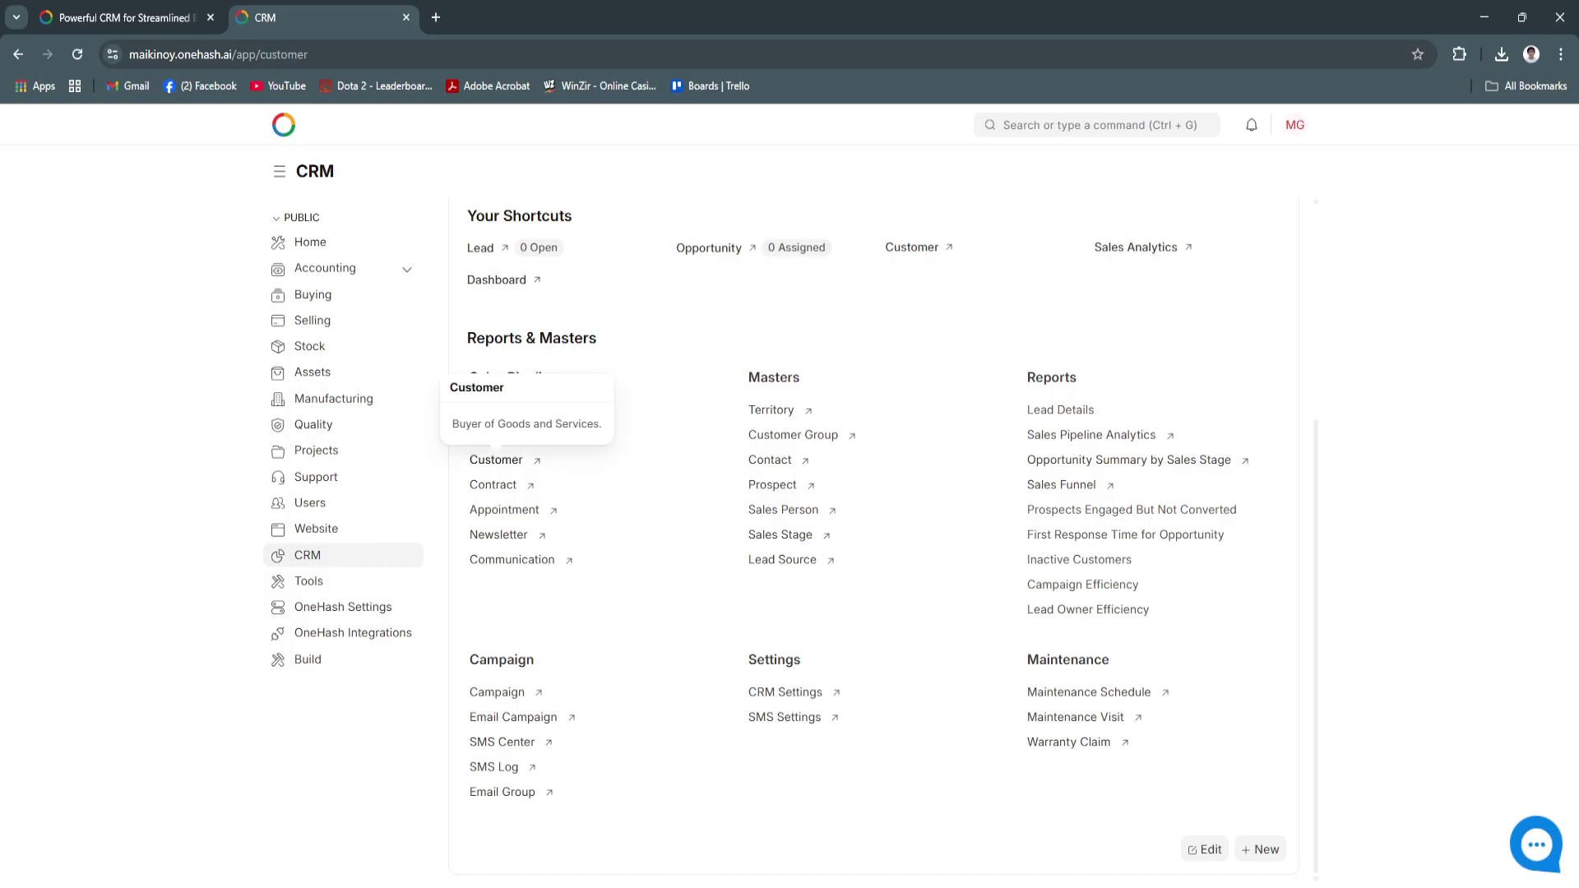
click(496, 460)
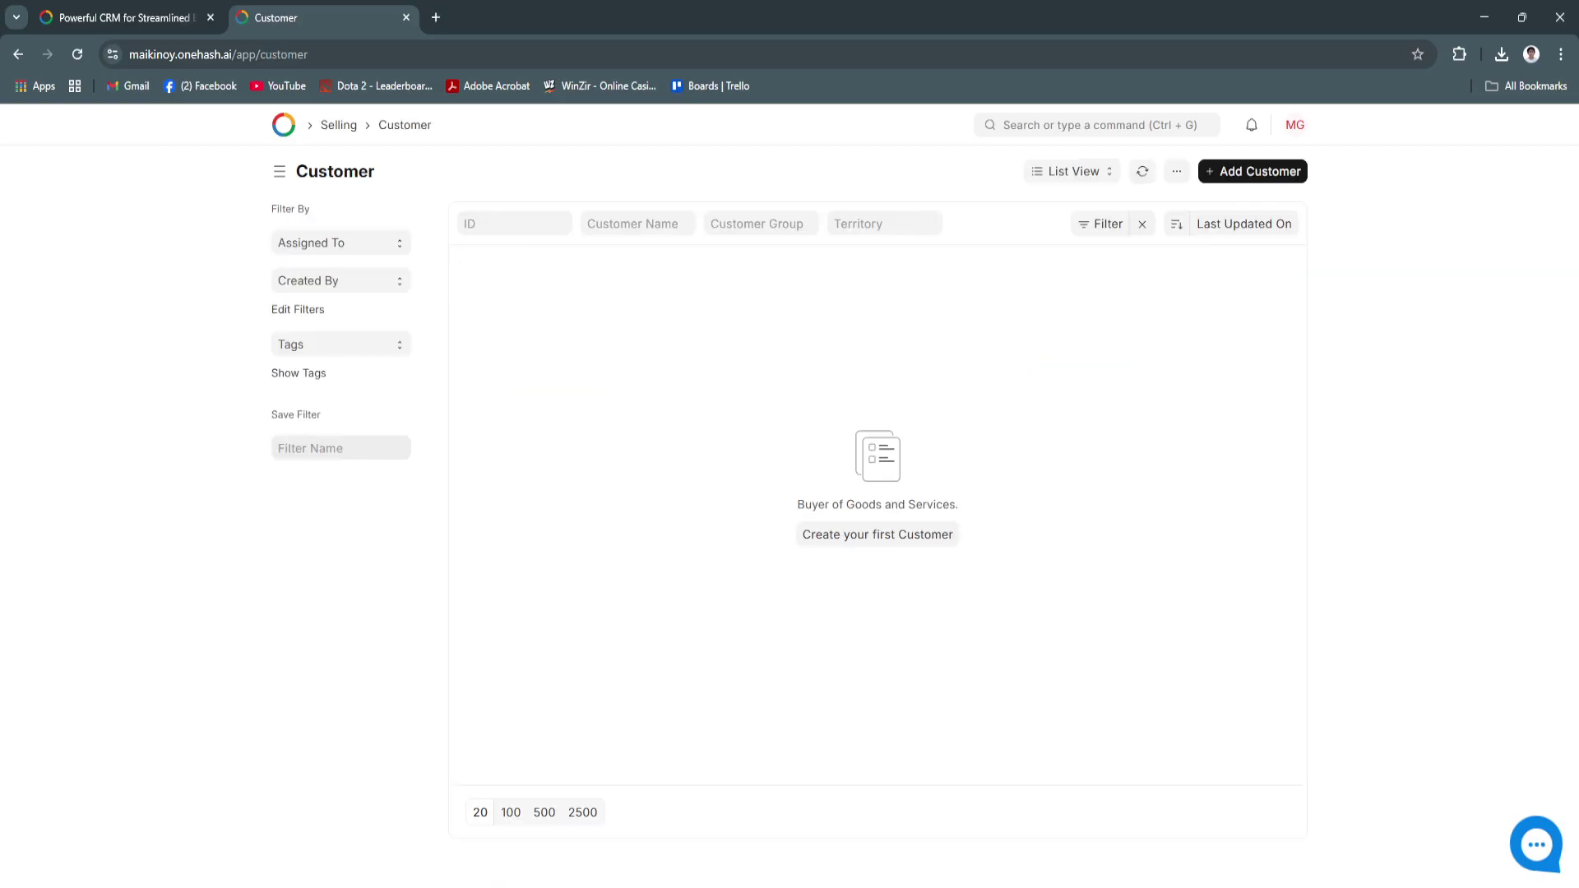
click(1252, 171)
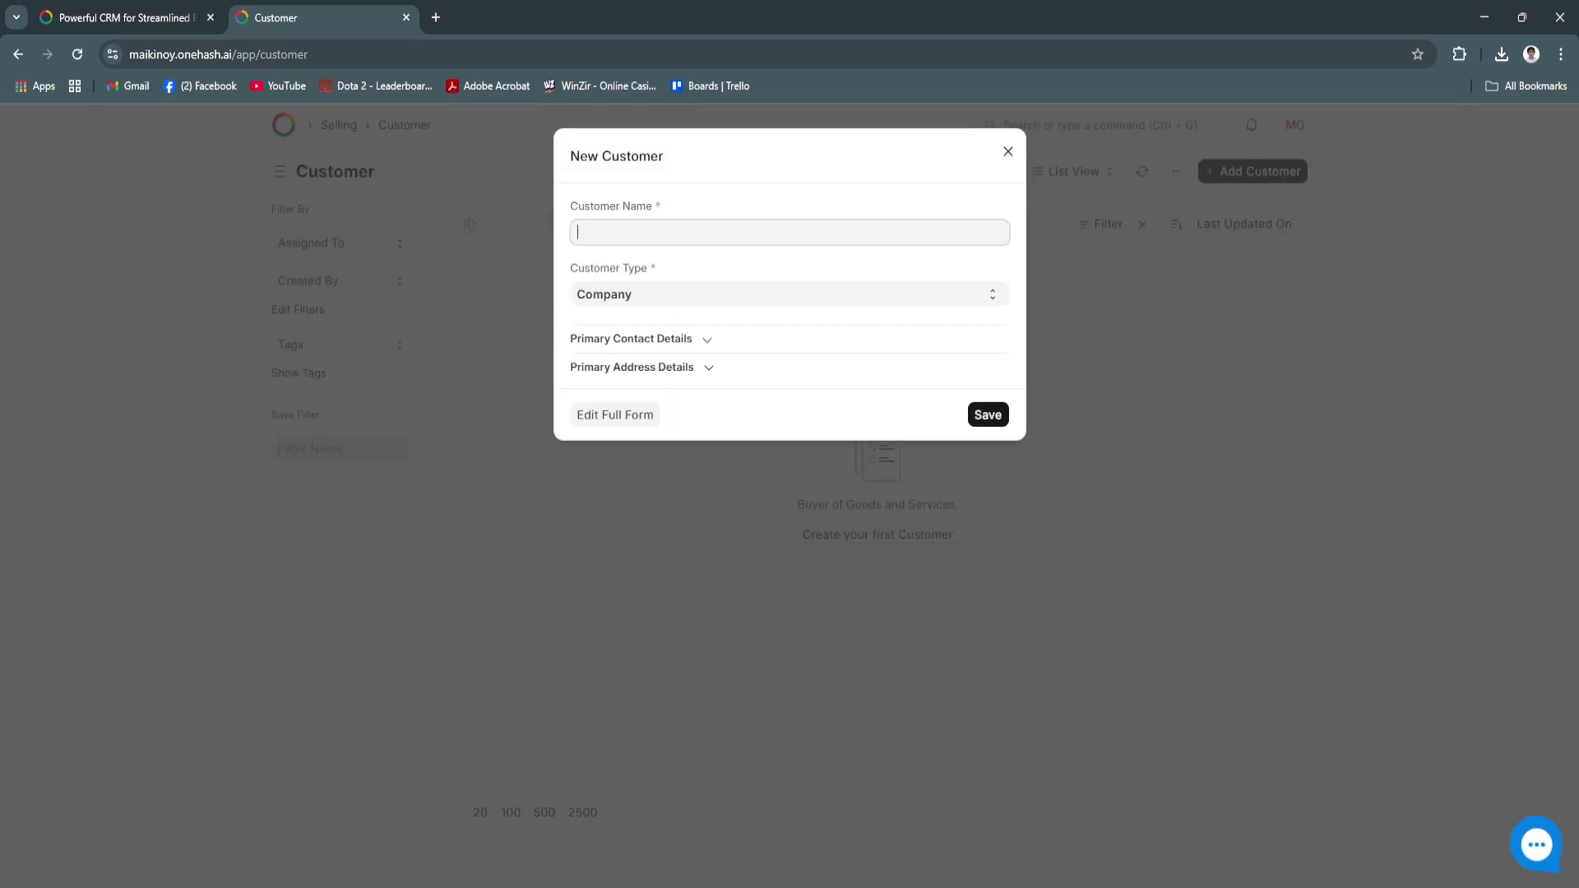
key(Escape)
key(alt+Left)
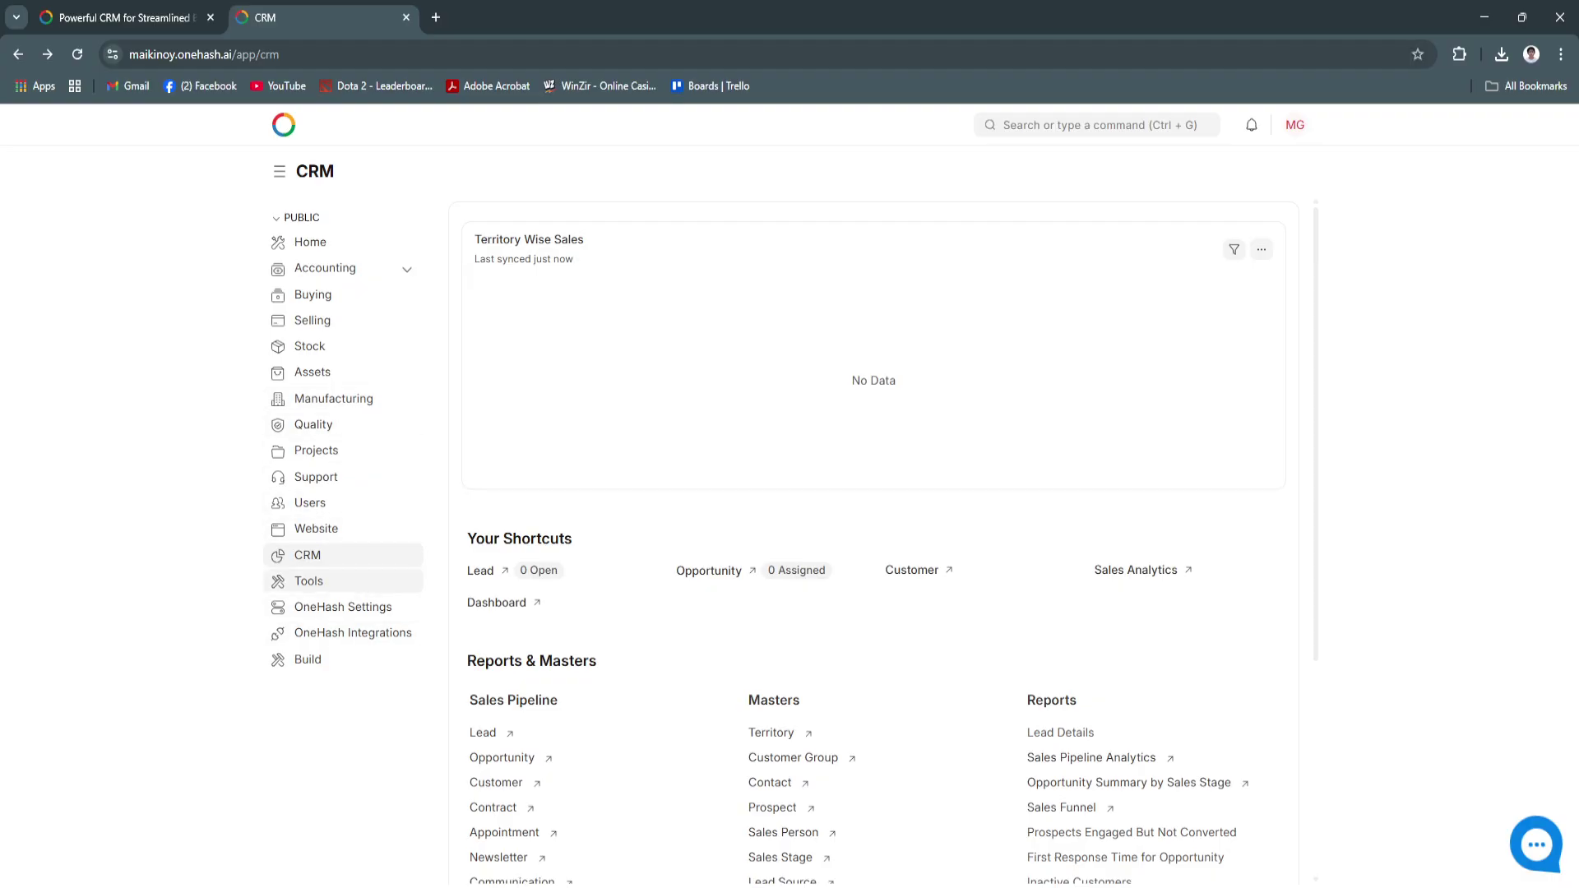
View the Campaign list from the CRM module's Campaign section, and return to the CRM module
scroll(874, 534, down, 2)
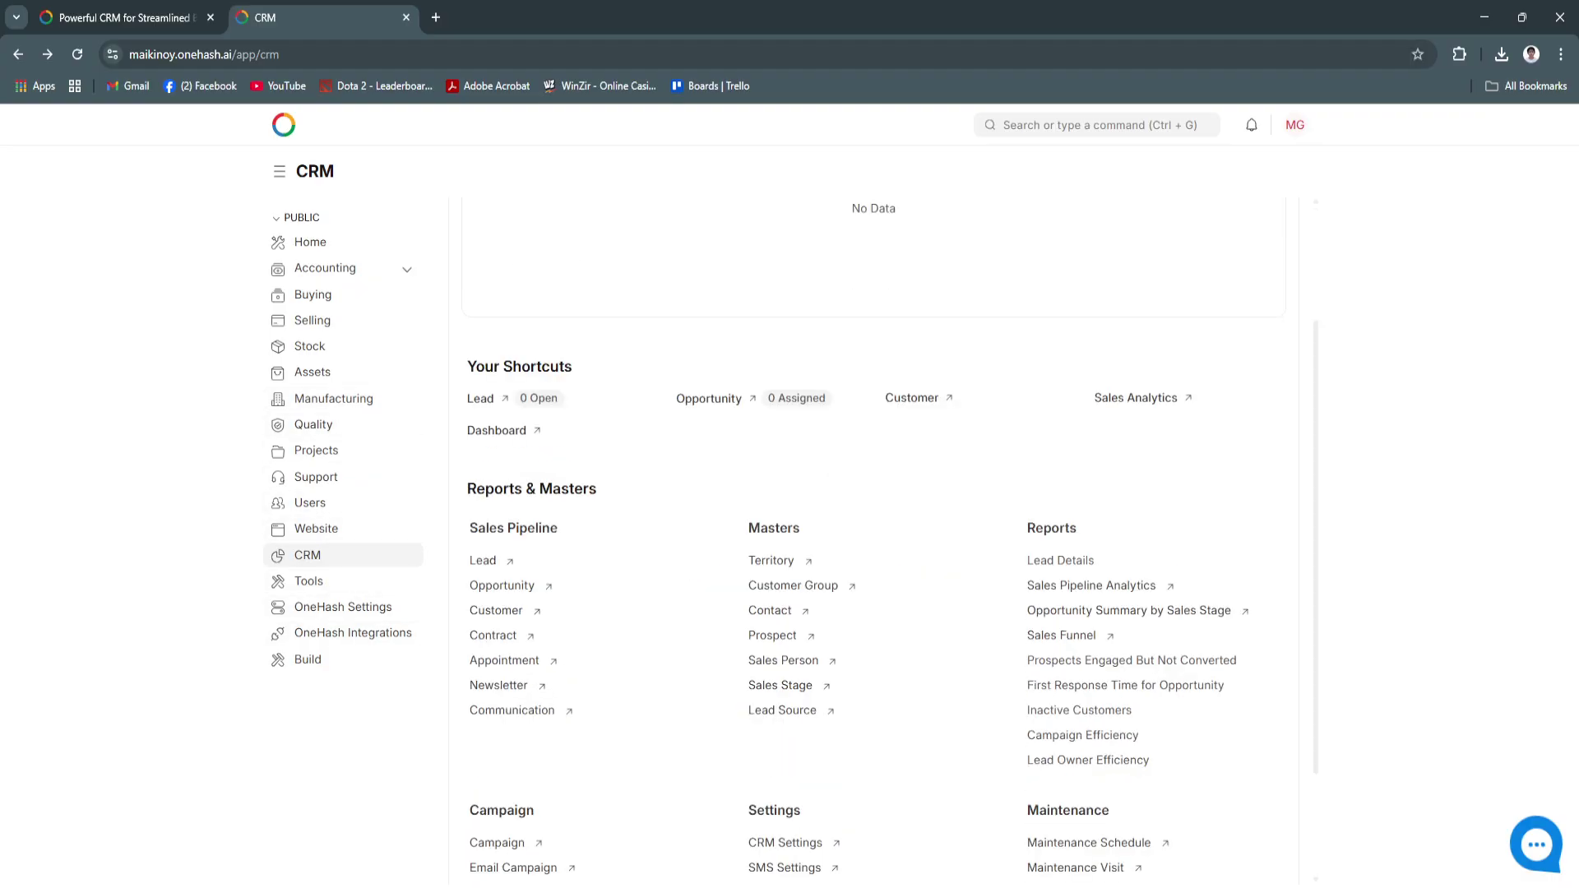
scroll(893, 538, down, 1)
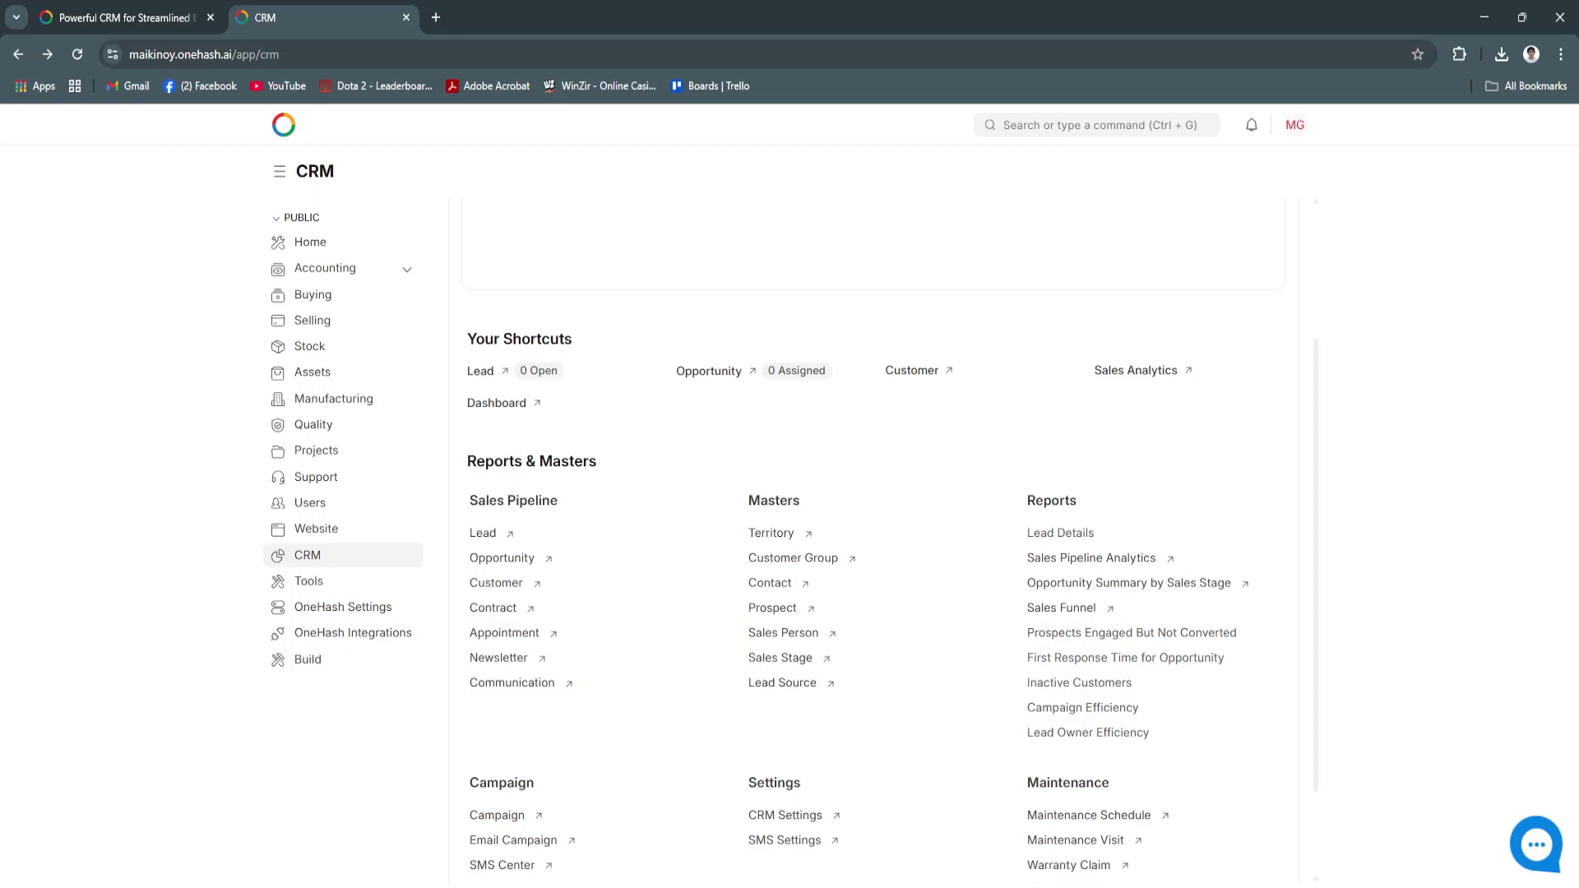
scroll(893, 538, up, 2)
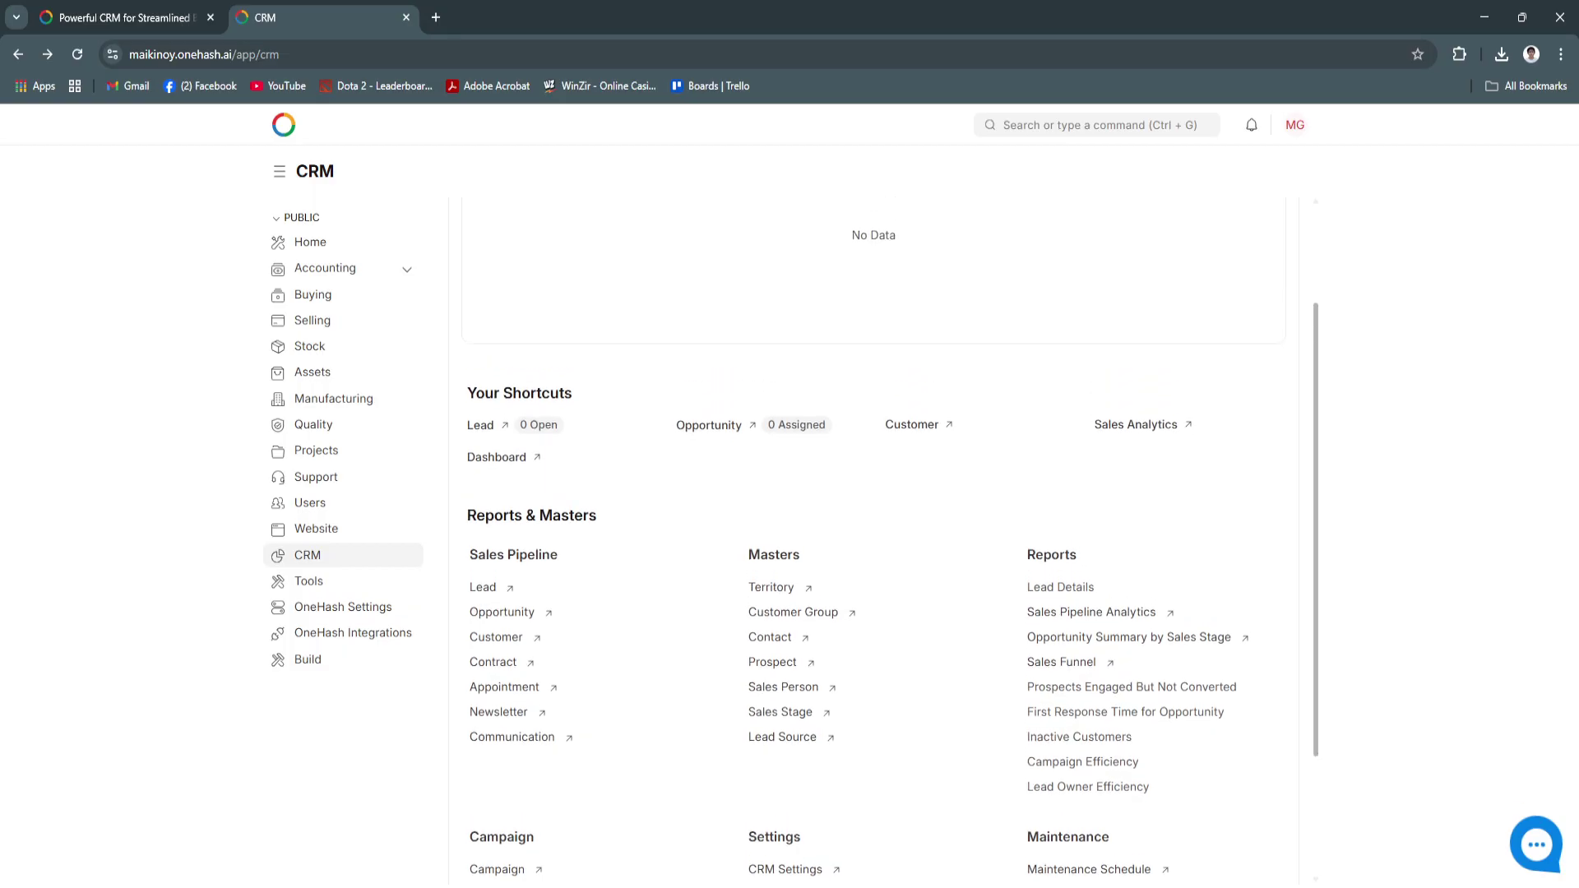
scroll(893, 538, down, 3)
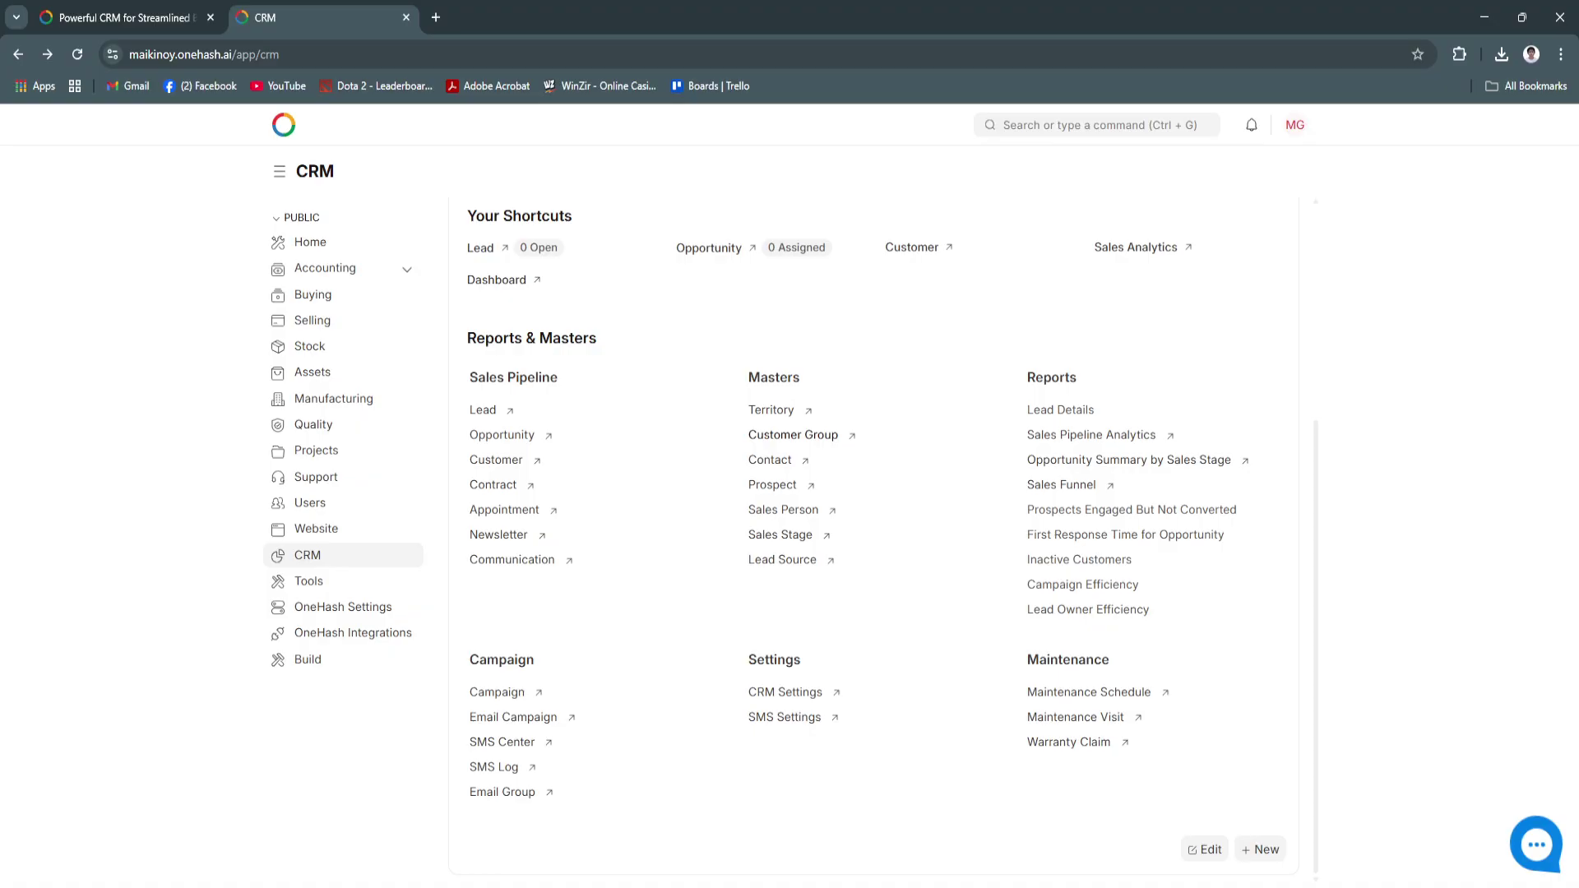
click(497, 691)
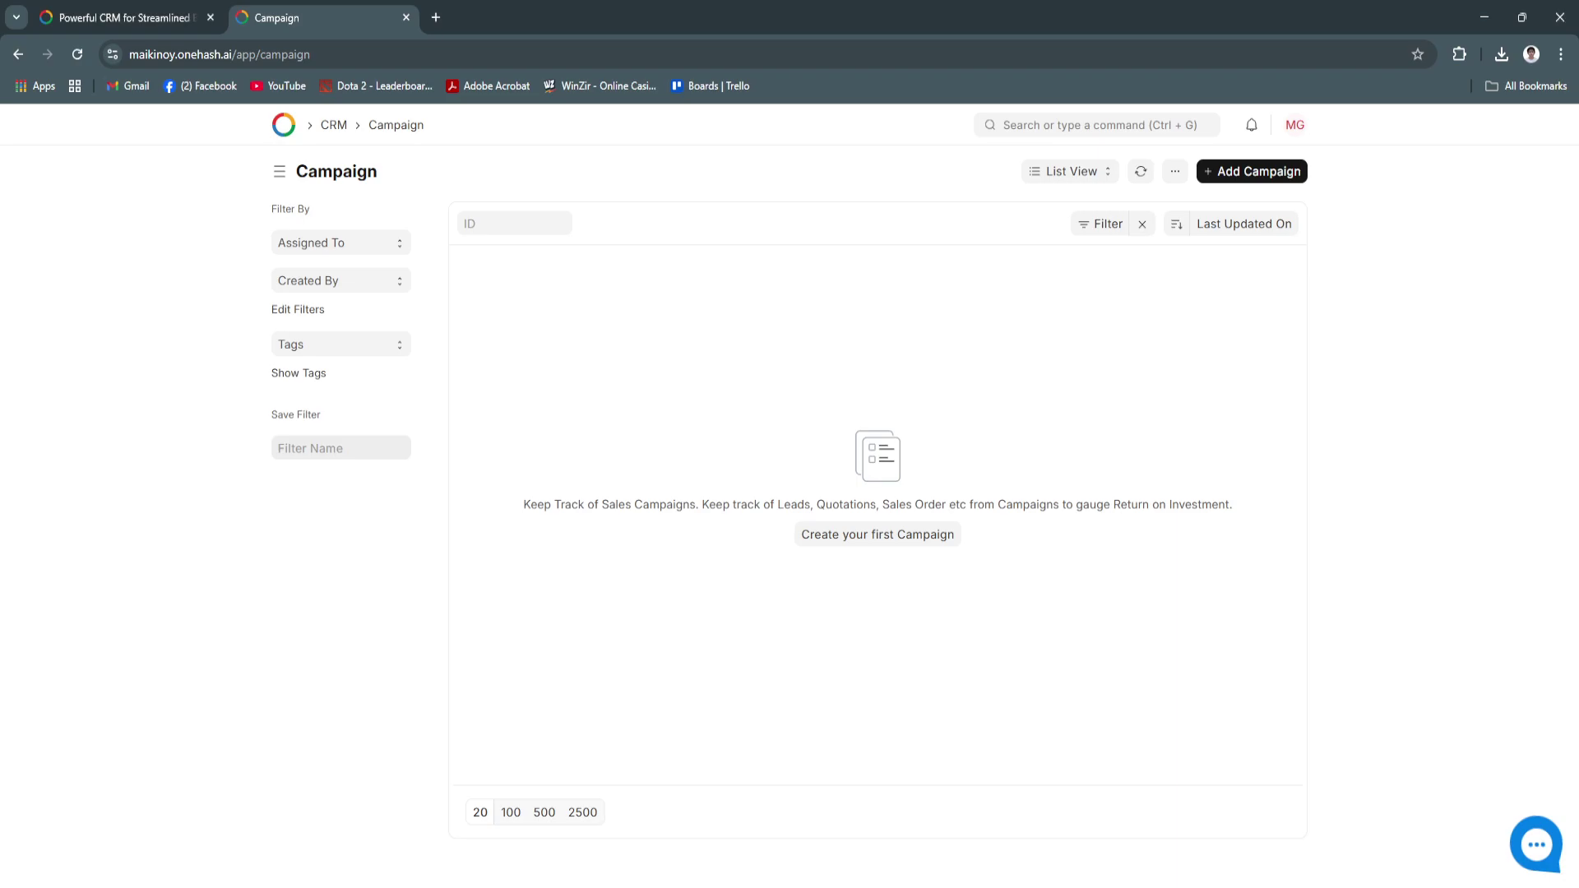
key(alt+Left)
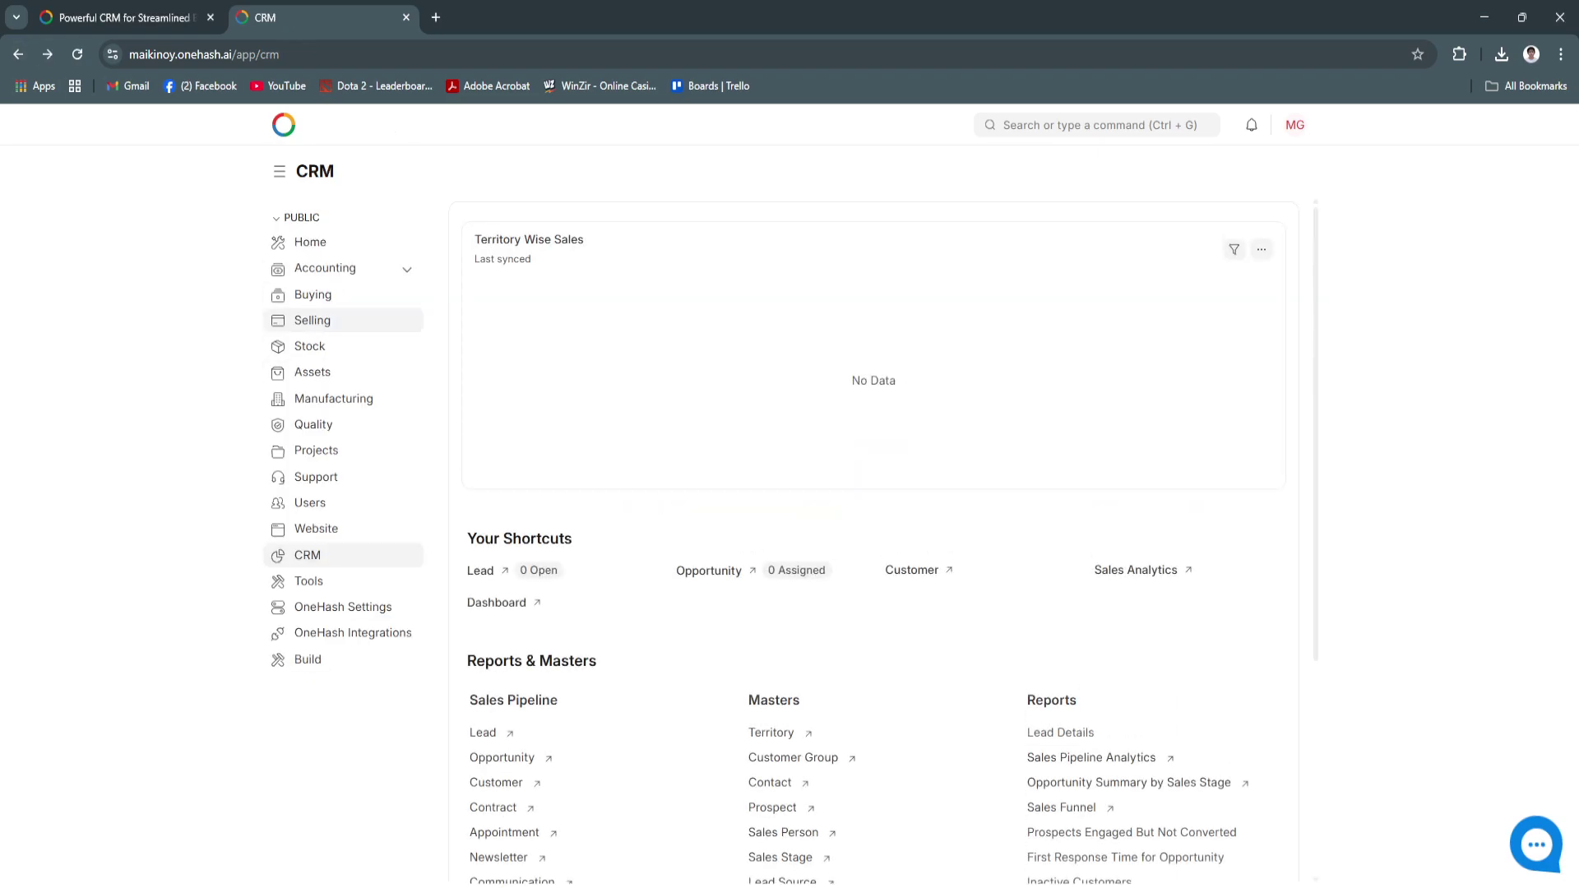